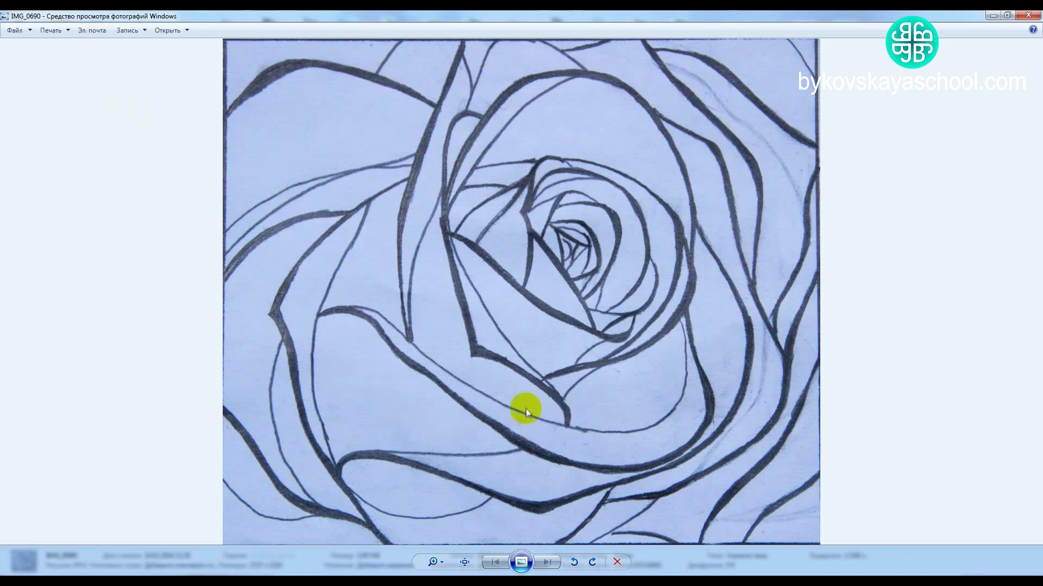
- Close the photo viewer and open the image IMG_0690 in Photoshop
left_click(1031, 16)
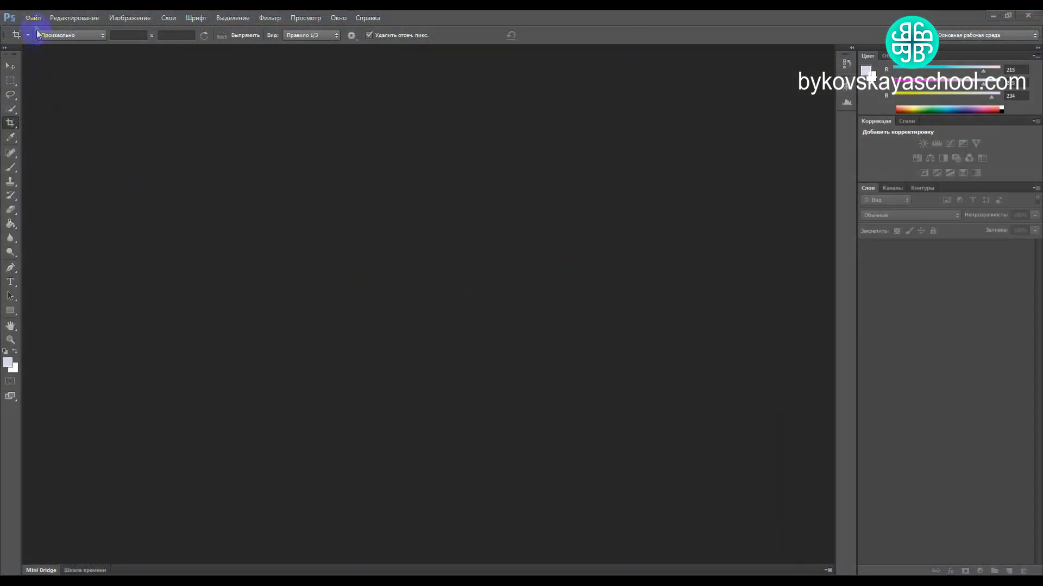
left_click(33, 18)
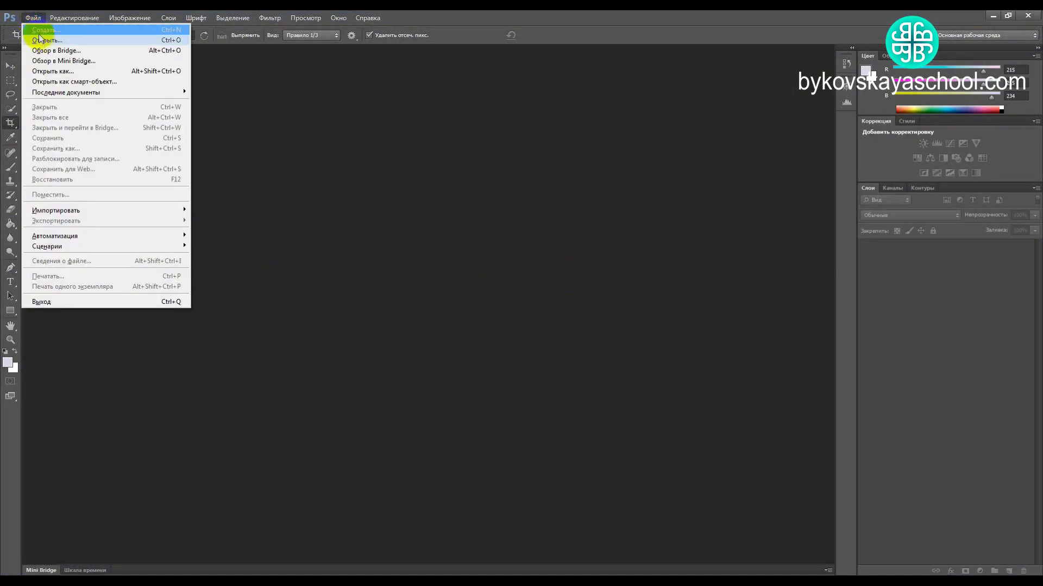
left_click(45, 40)
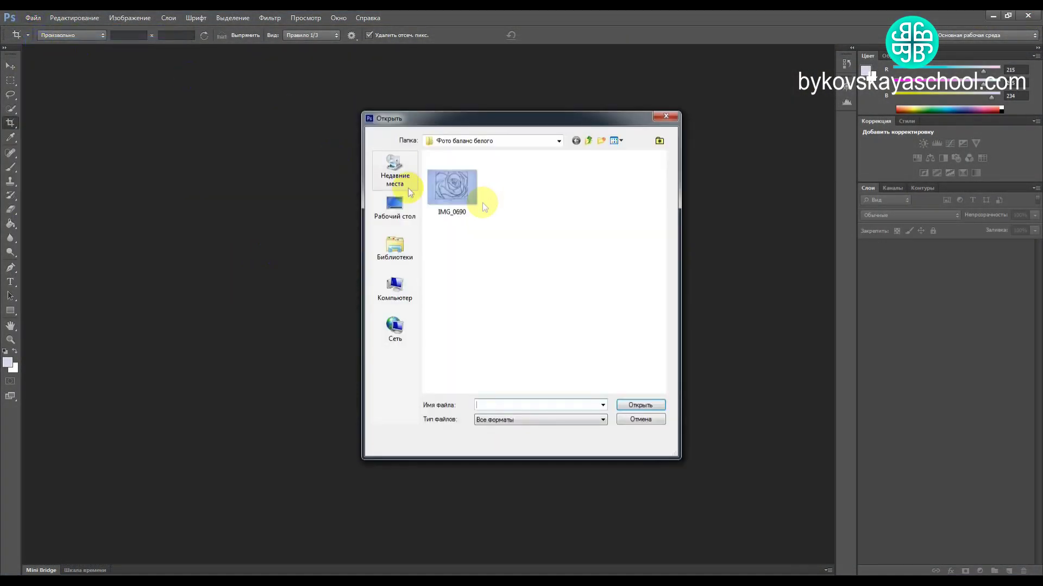
left_click(449, 187)
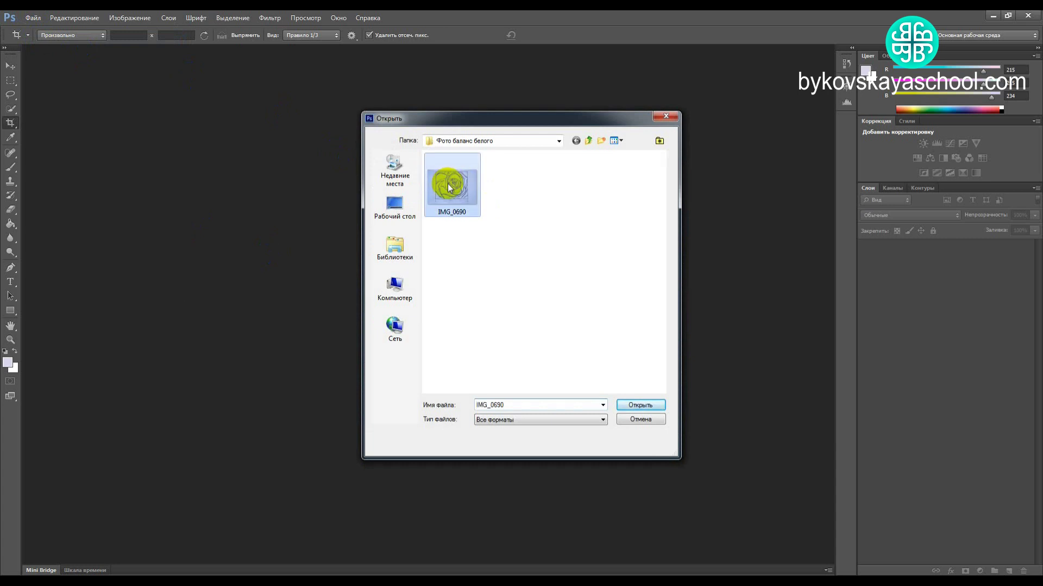
left_click(633, 406)
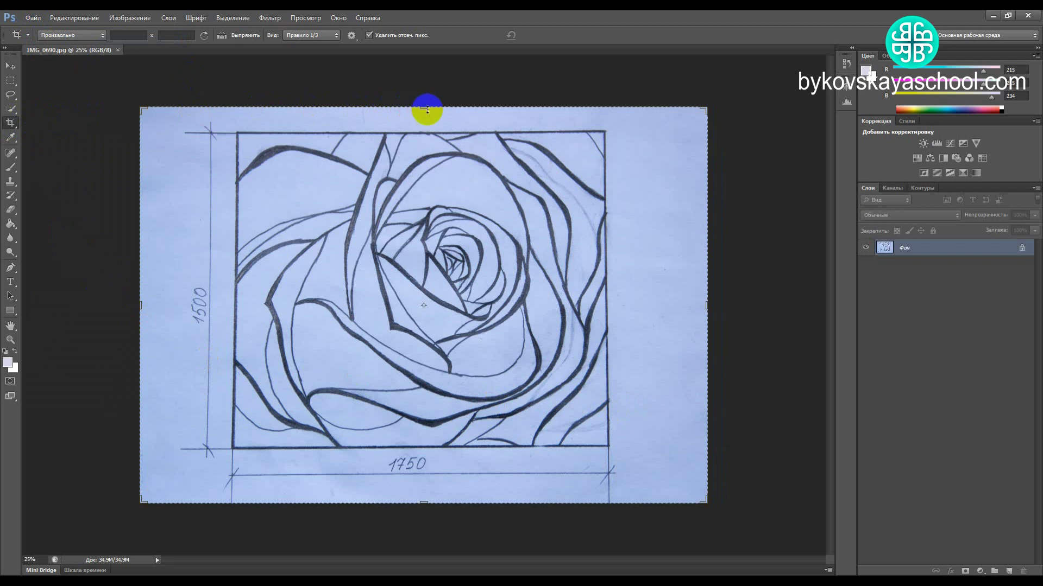
- Crop the photo to the rectangular frame of the rose sketch, removing the dimension lines and margins, and save the file
left_click_drag(425, 109, 426, 121)
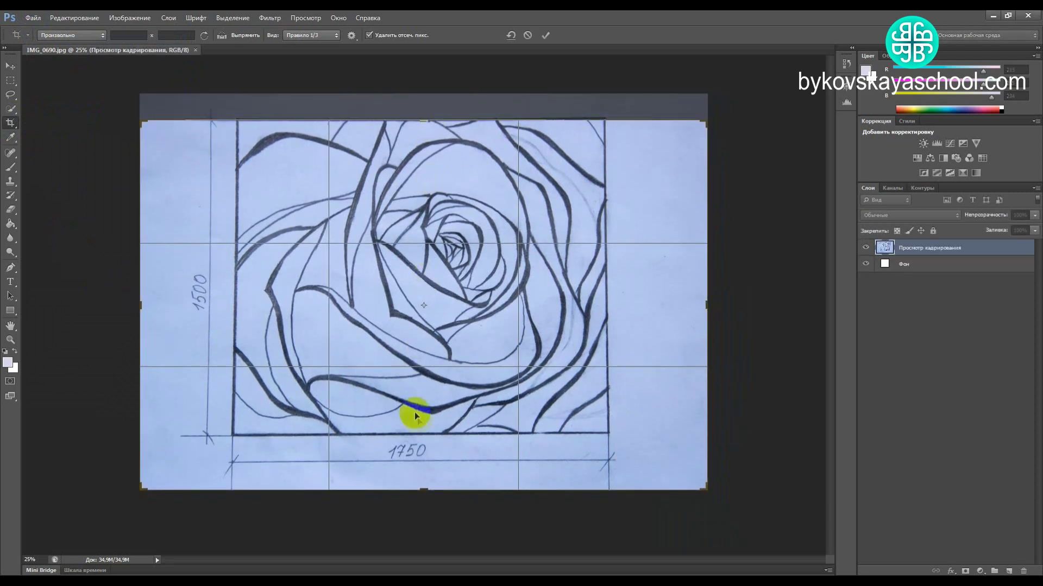
left_click_drag(423, 490, 425, 461)
left_click_drag(706, 306, 659, 305)
left_click_drag(190, 304, 242, 308)
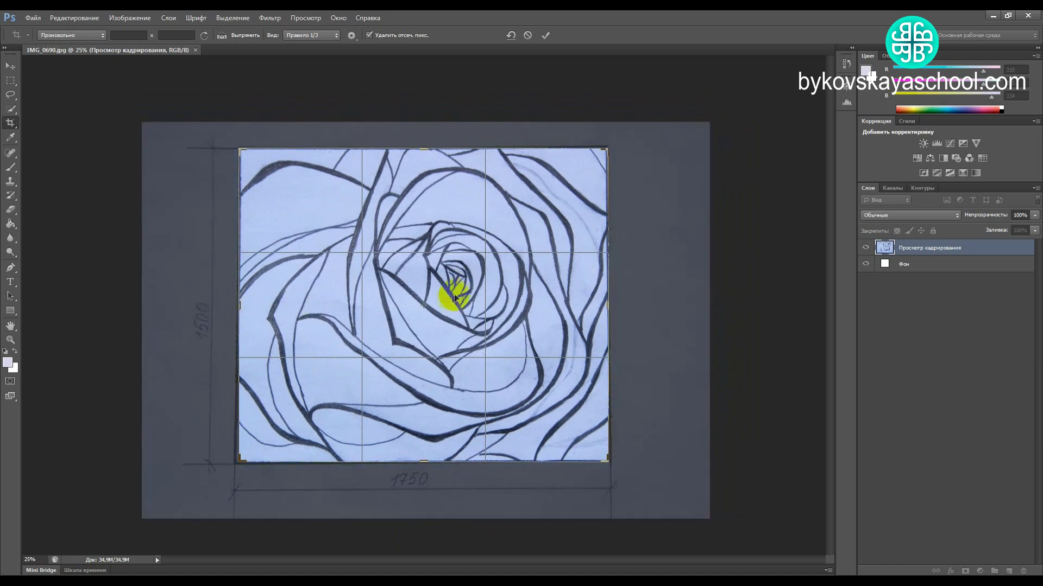
double_click(451, 295)
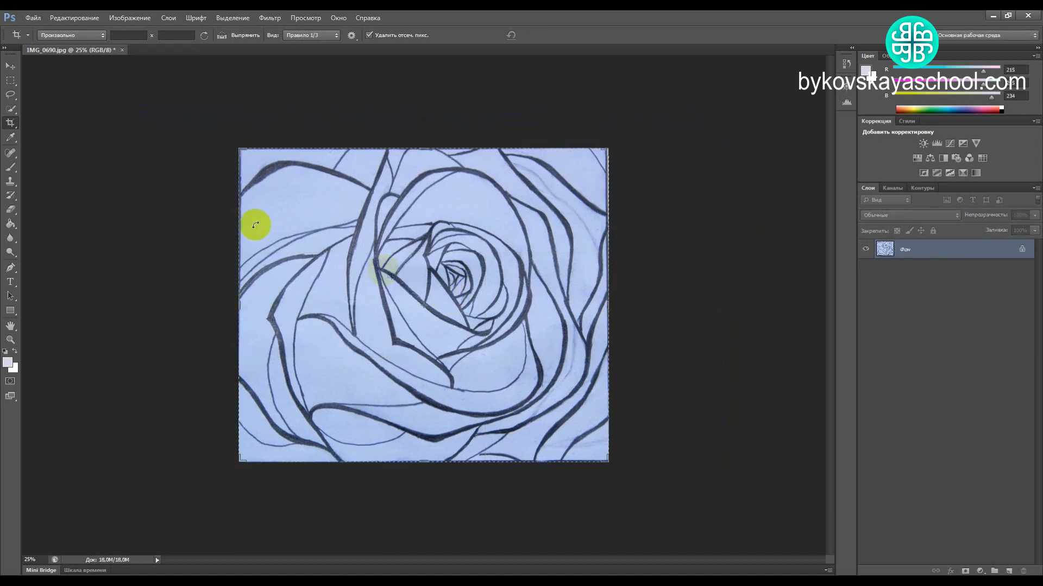
left_click(31, 19)
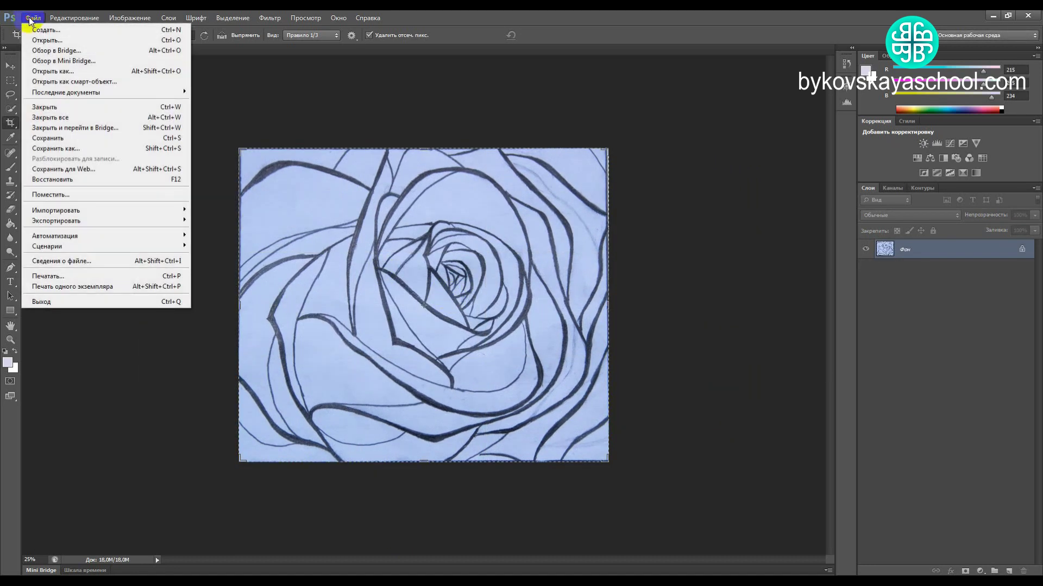
left_click(62, 139)
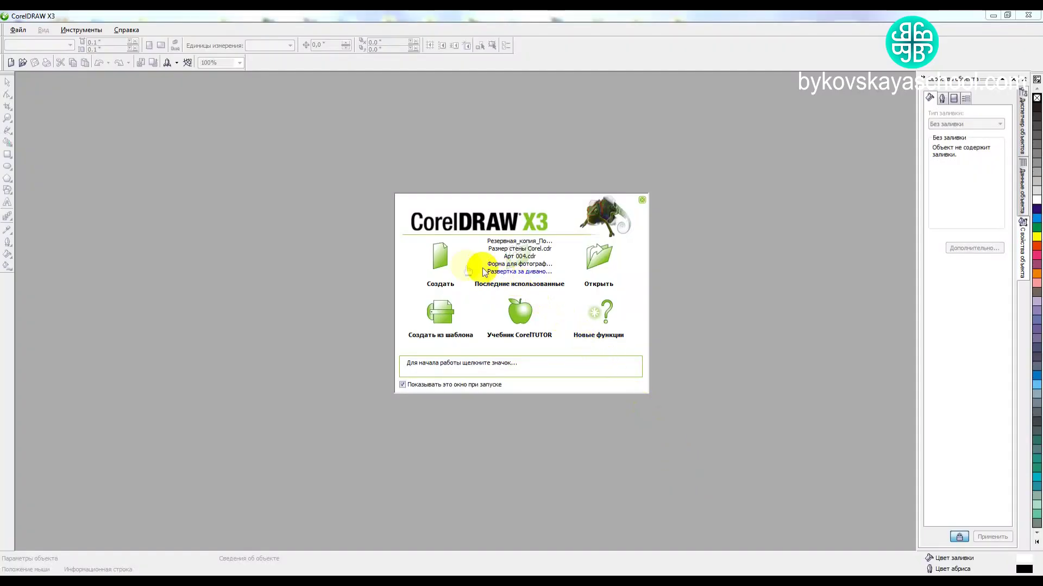
- Create a blank document in CorelDRAW and place the cropped IMG_0690 image into it from its folder
left_click(440, 257)
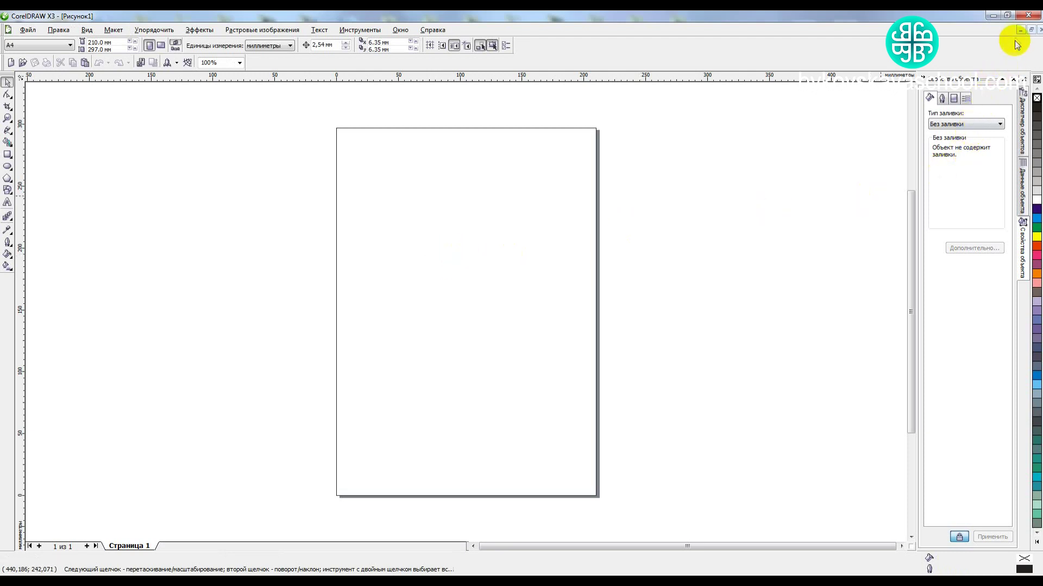
left_click(1007, 15)
left_click(790, 151)
left_click_drag(790, 150, 354, 255)
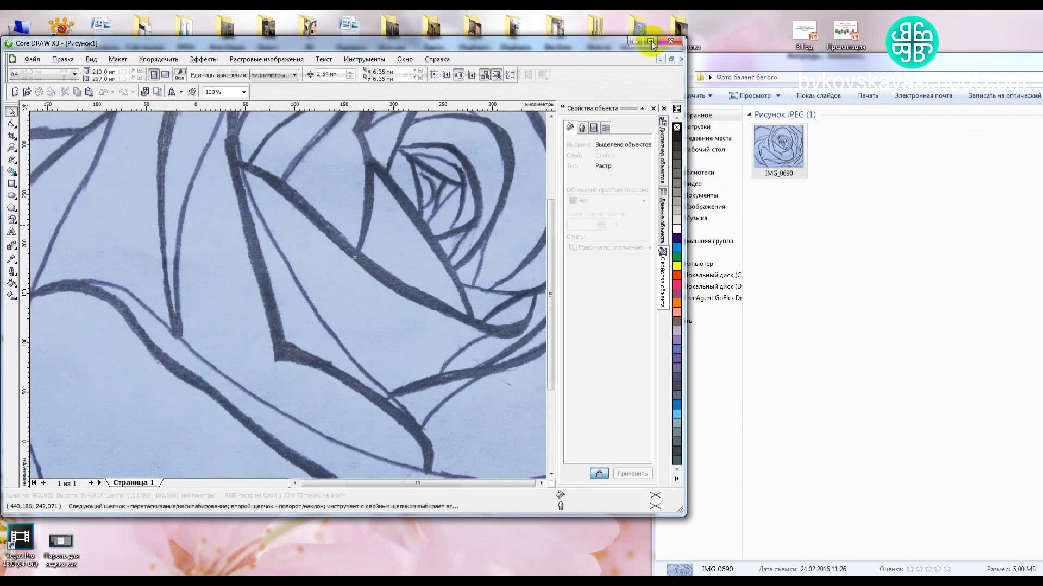
left_click(650, 41)
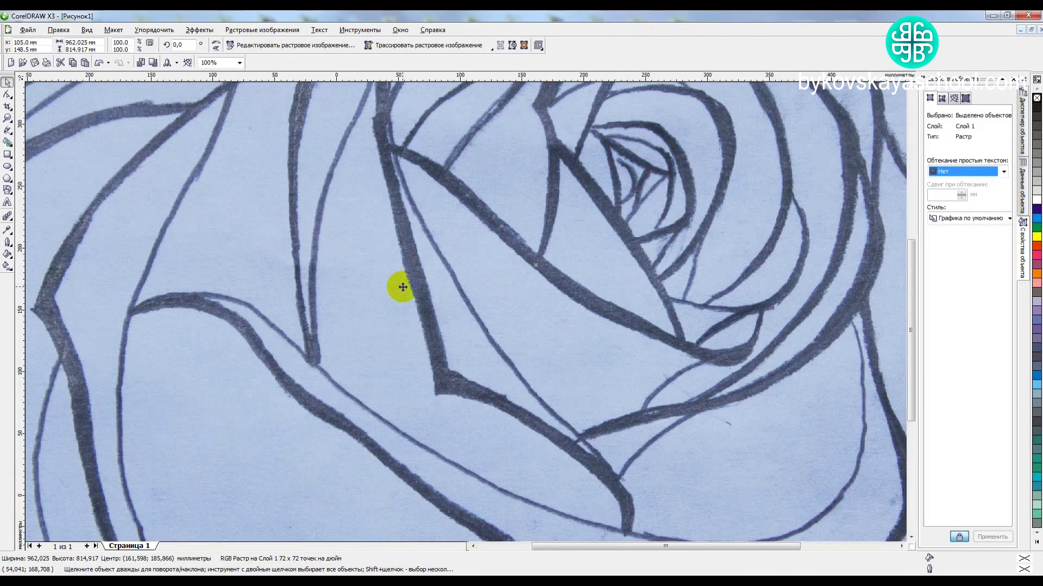
scroll(465, 309, "down", 4)
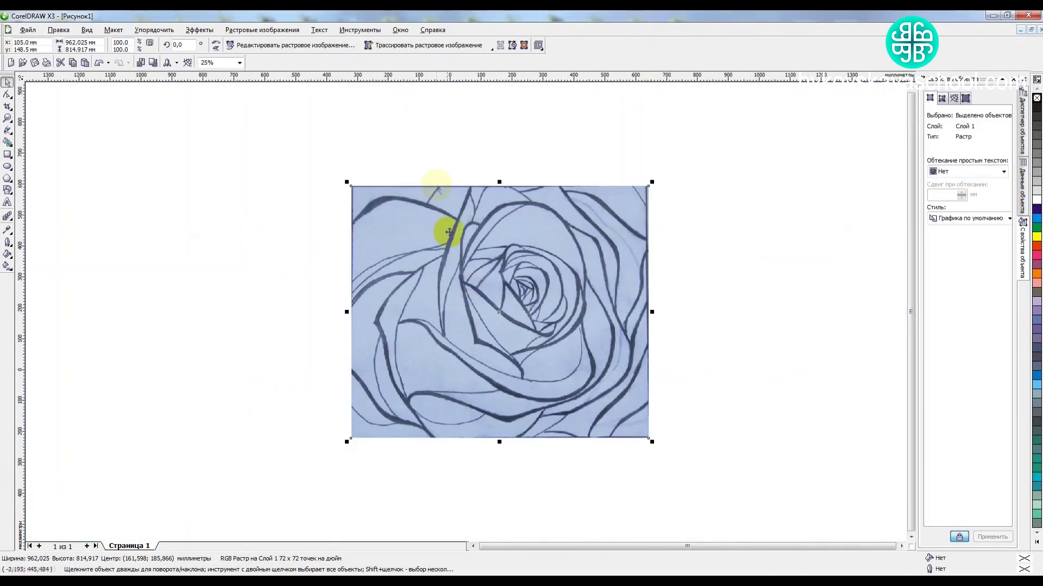
left_click(427, 150)
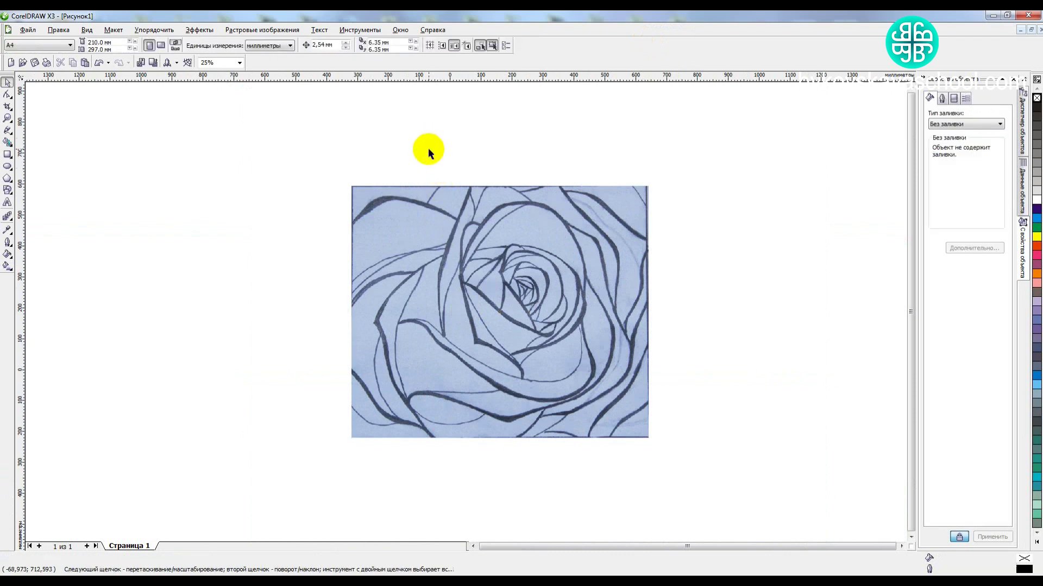
- Set the default outline for new graphic objects to a width of 4.0 pt and the colour red
left_click(942, 98)
left_click(989, 115)
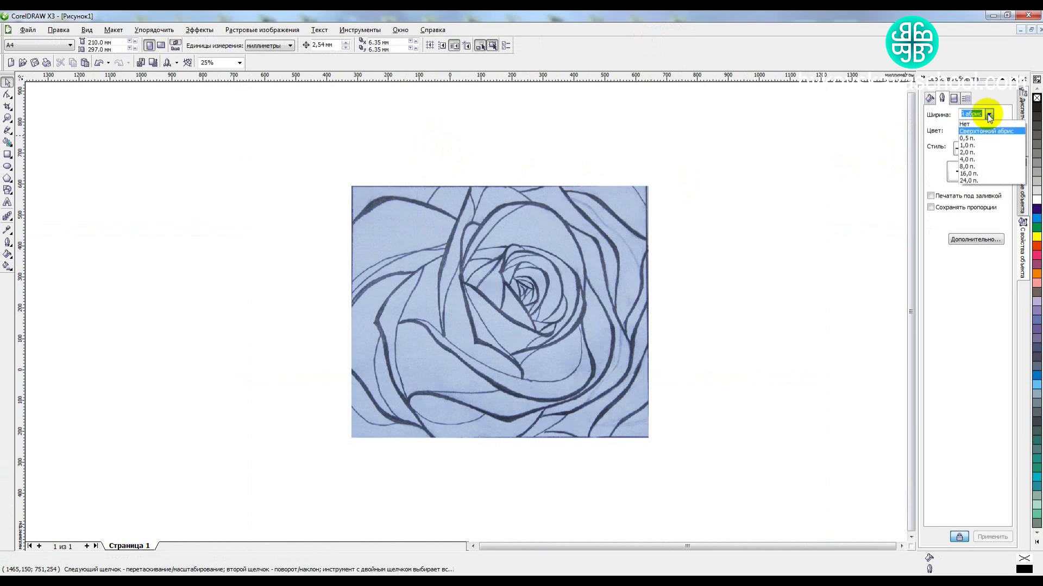
left_click(981, 159)
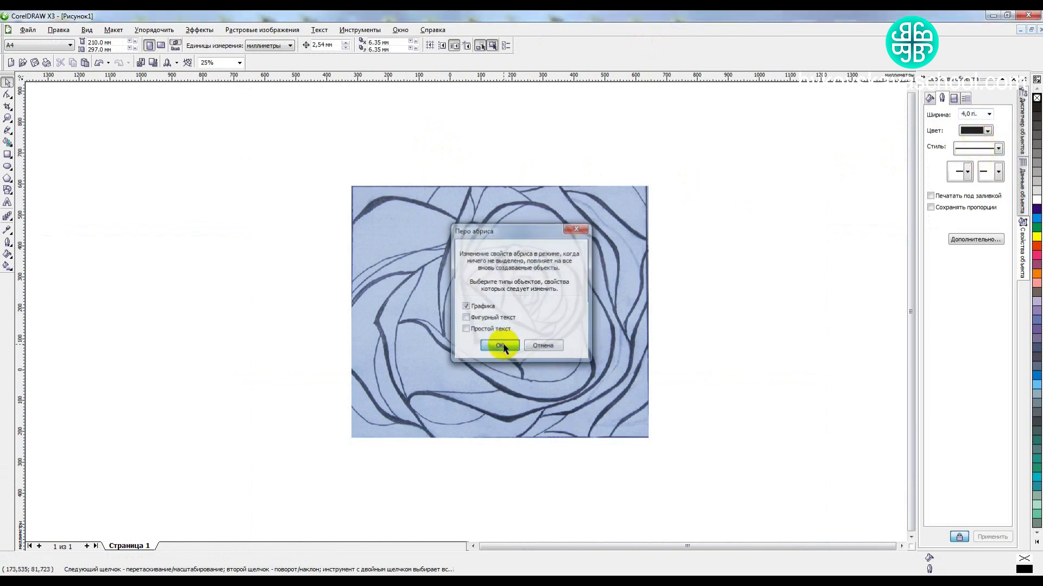
left_click(500, 345)
left_click(987, 132)
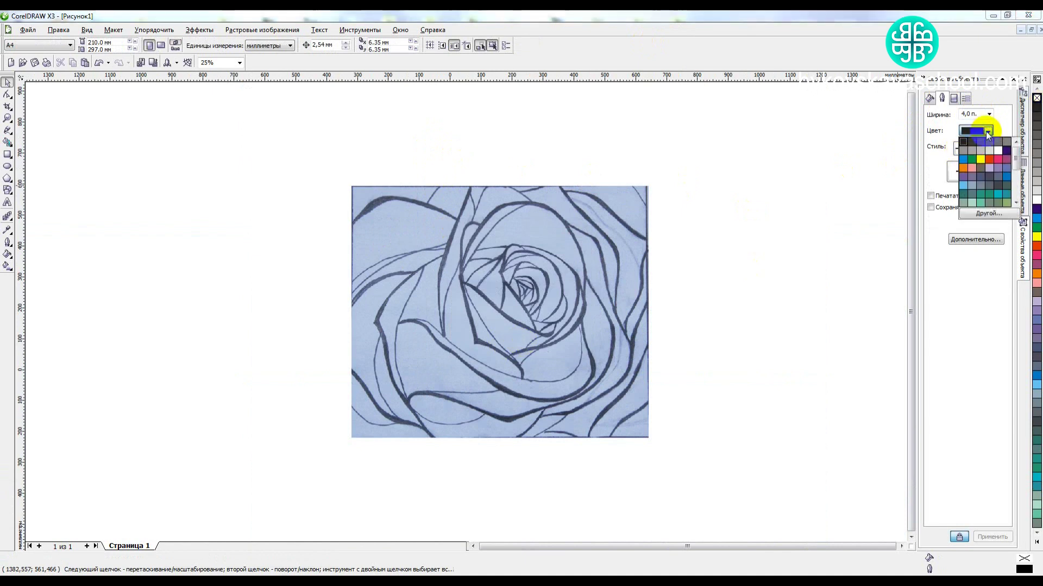
left_click(989, 158)
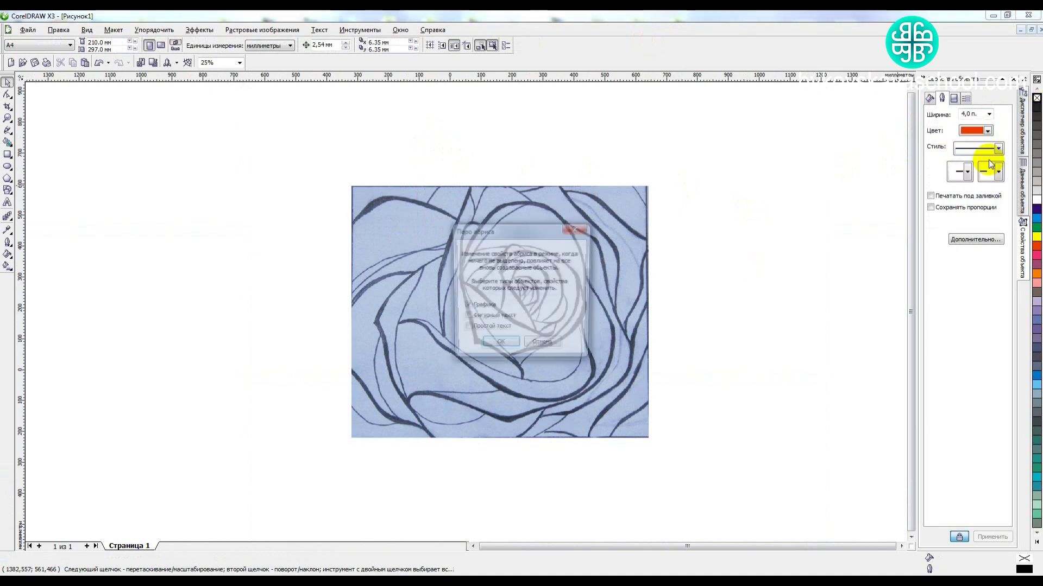
left_click(497, 348)
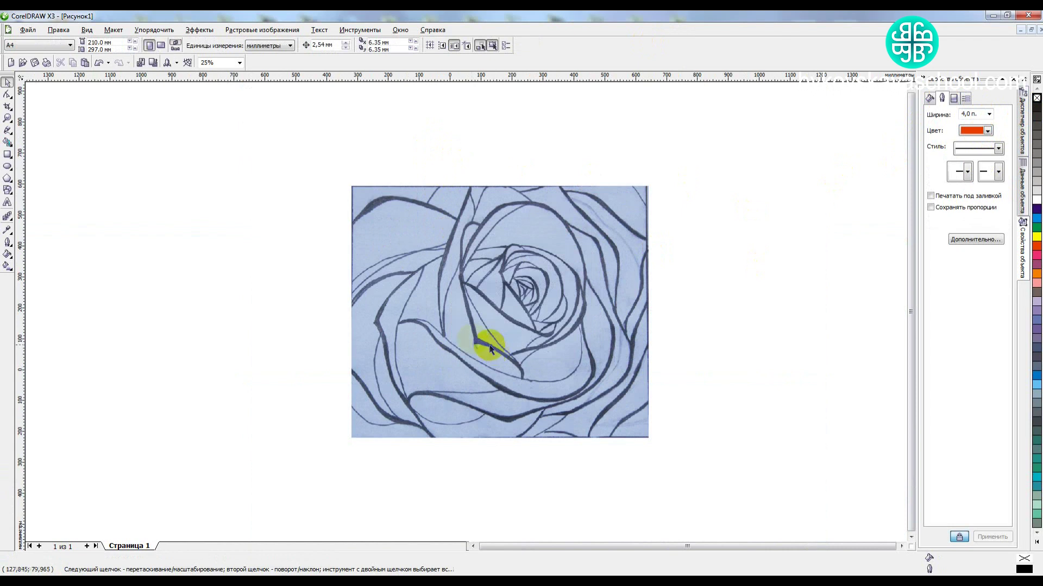
- Trace the thick petal edge in the sketch's upper-left corner with a Pen tool curve, and pick the curve for node editing
left_click(9, 131)
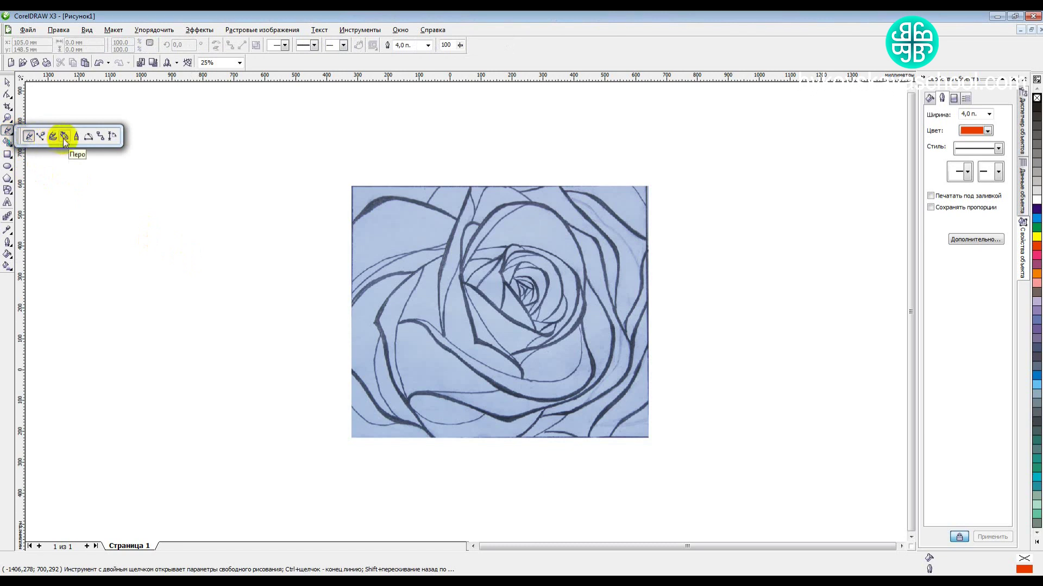
left_click(64, 137)
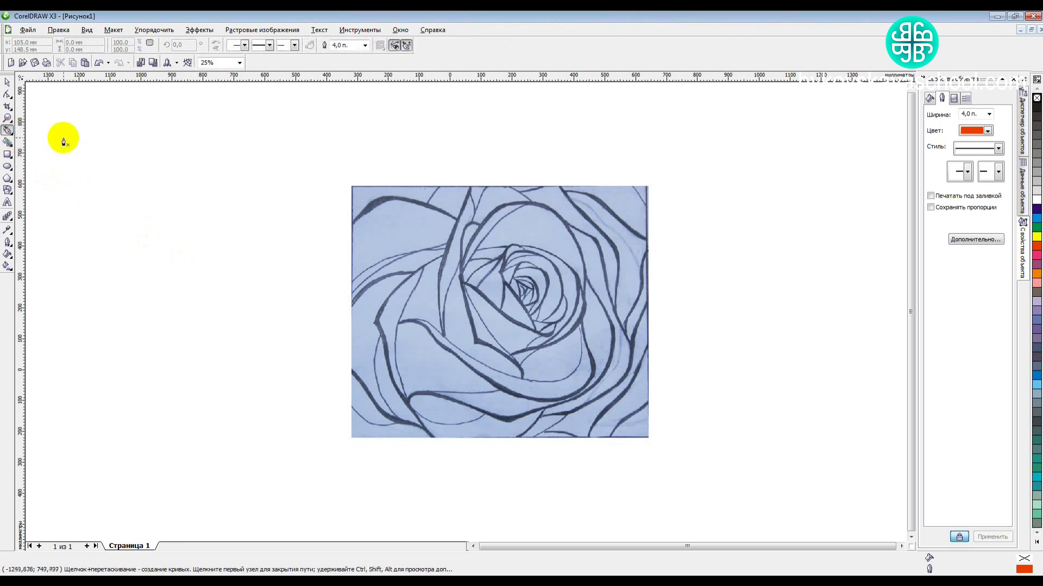
left_click_drag(360, 215, 365, 224)
scroll(364, 223, "up", 2)
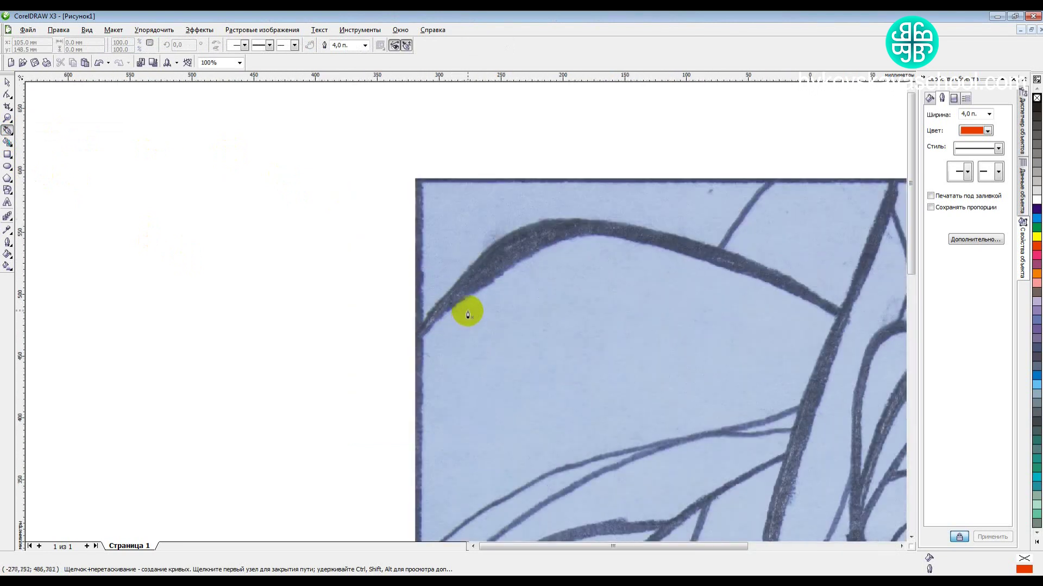
left_click(417, 342)
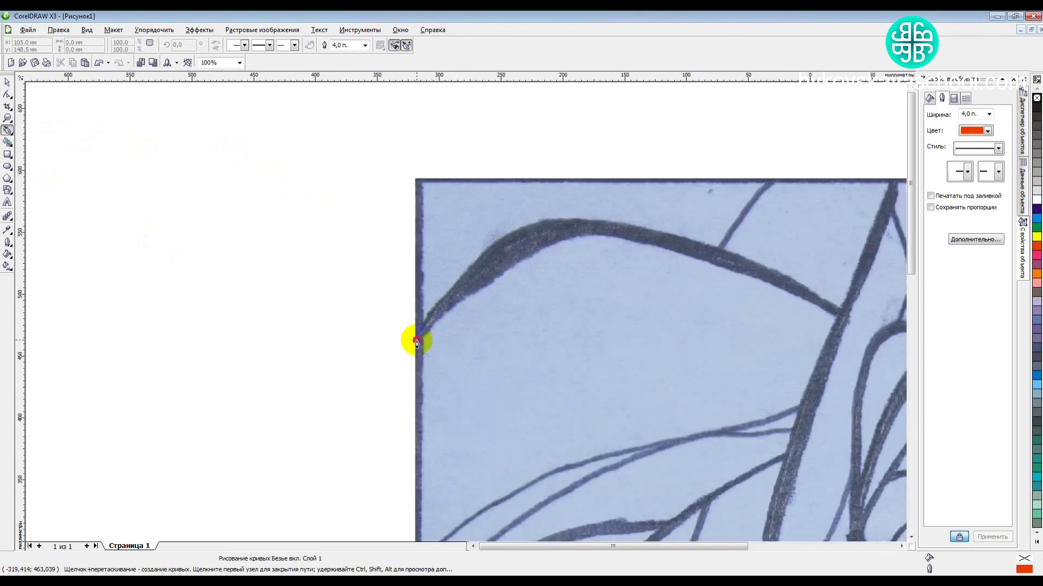
left_click_drag(418, 340, 513, 244)
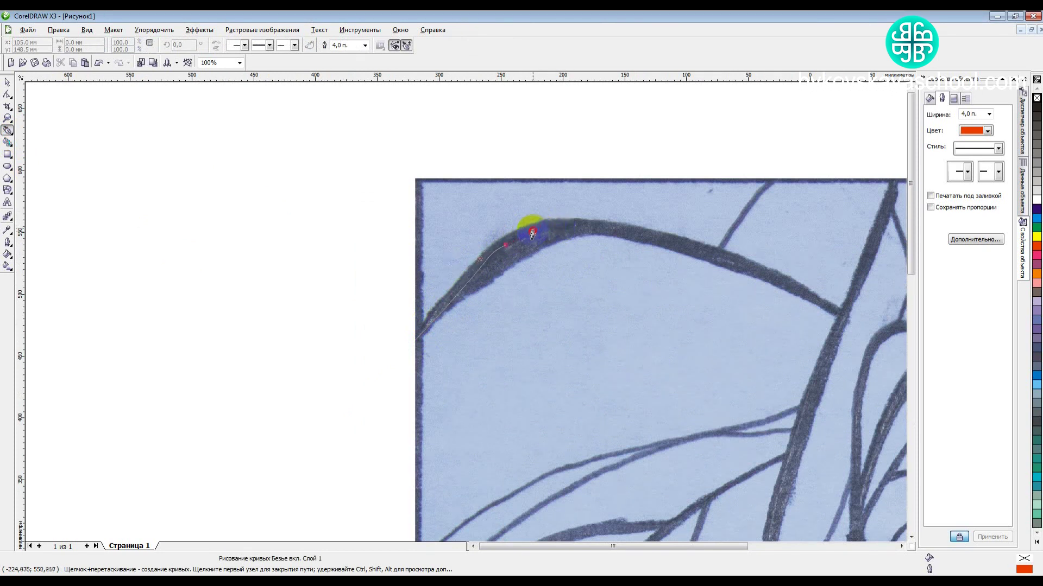
left_click_drag(535, 228, 535, 227)
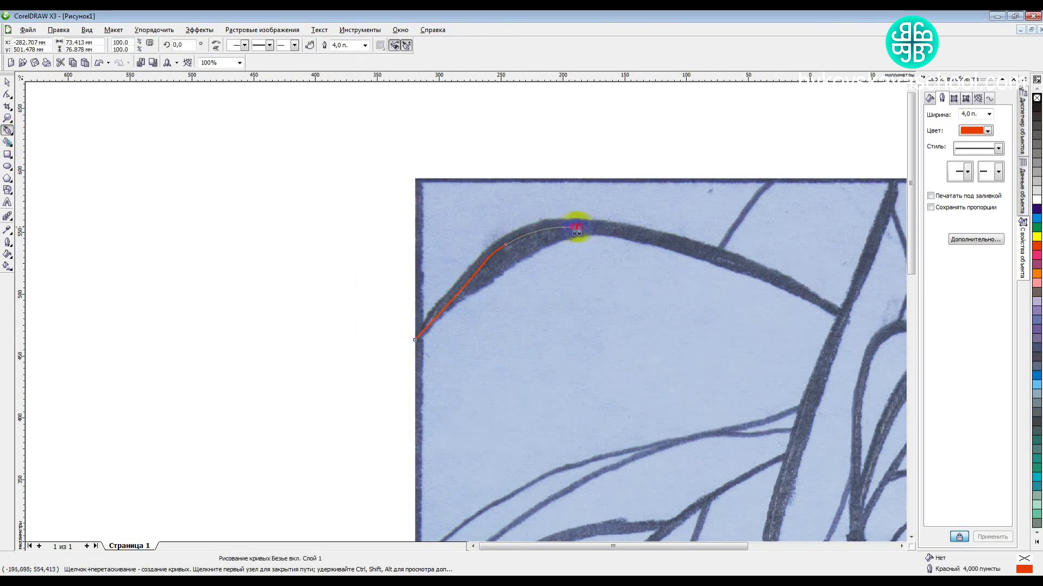
left_click_drag(600, 231, 600, 231)
left_click_drag(675, 245, 721, 260)
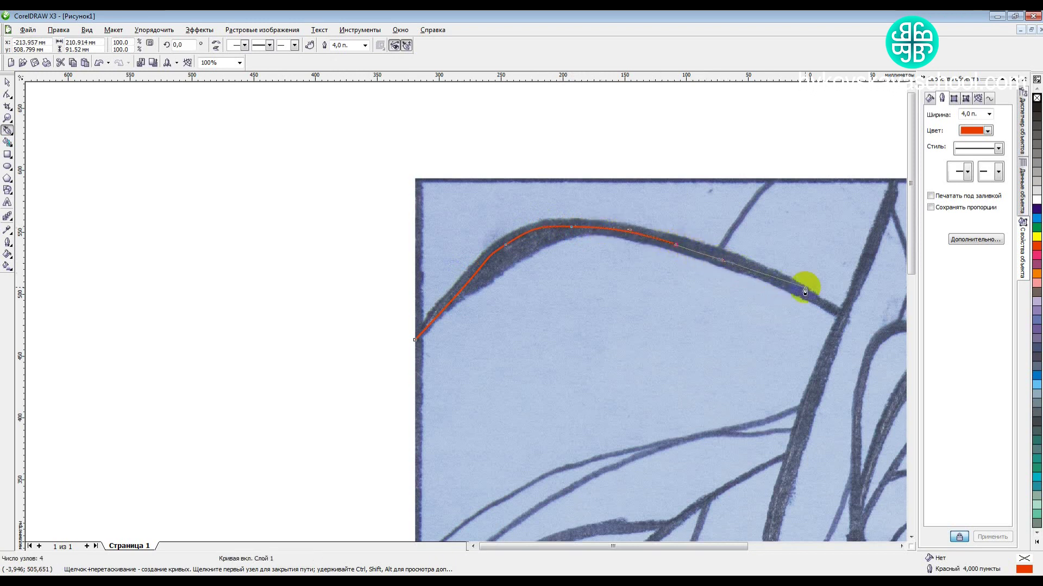
left_click_drag(802, 296, 841, 318)
double_click(841, 317)
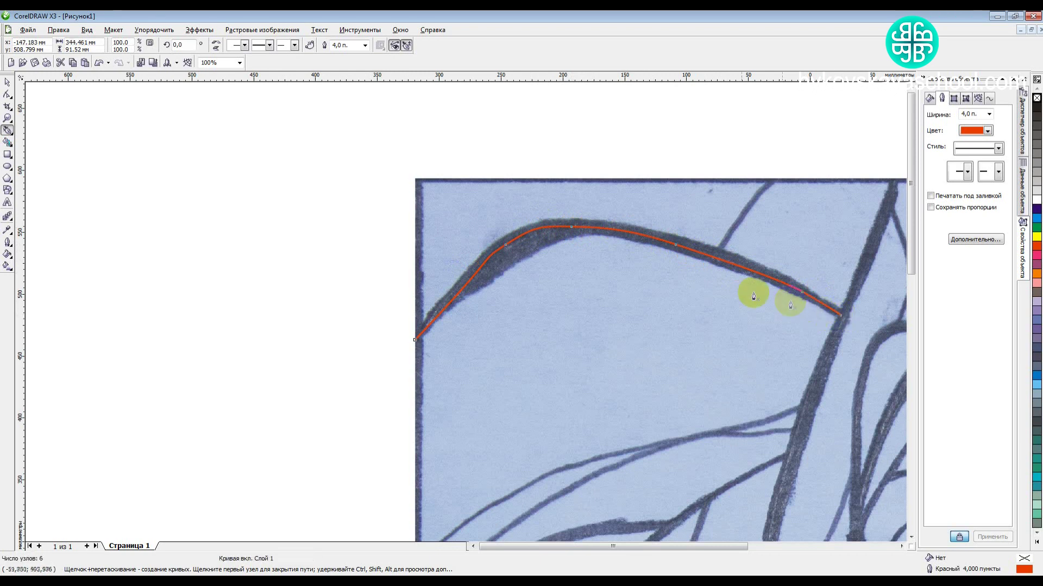
left_click(7, 94)
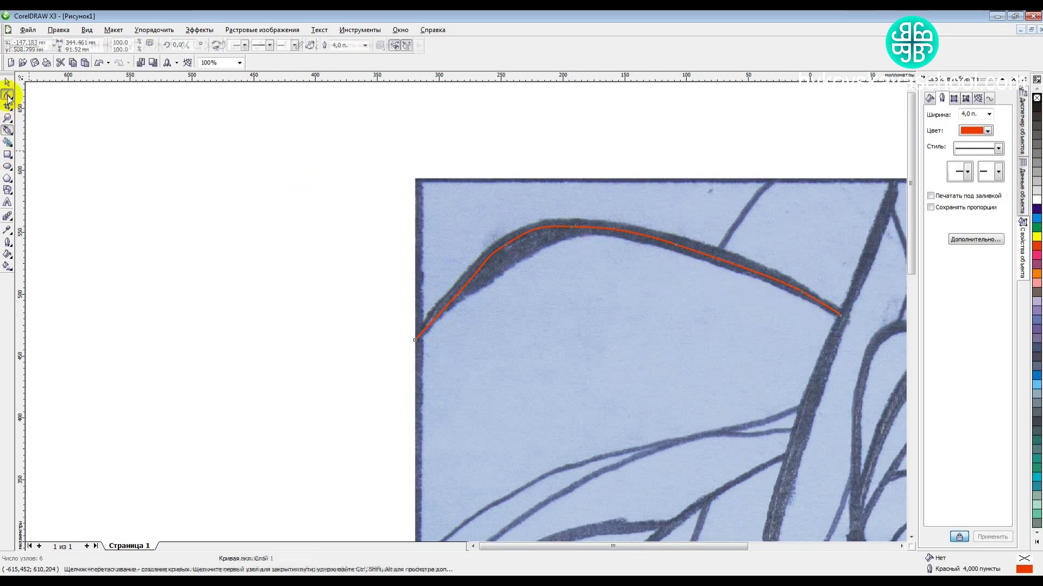
left_click(511, 243)
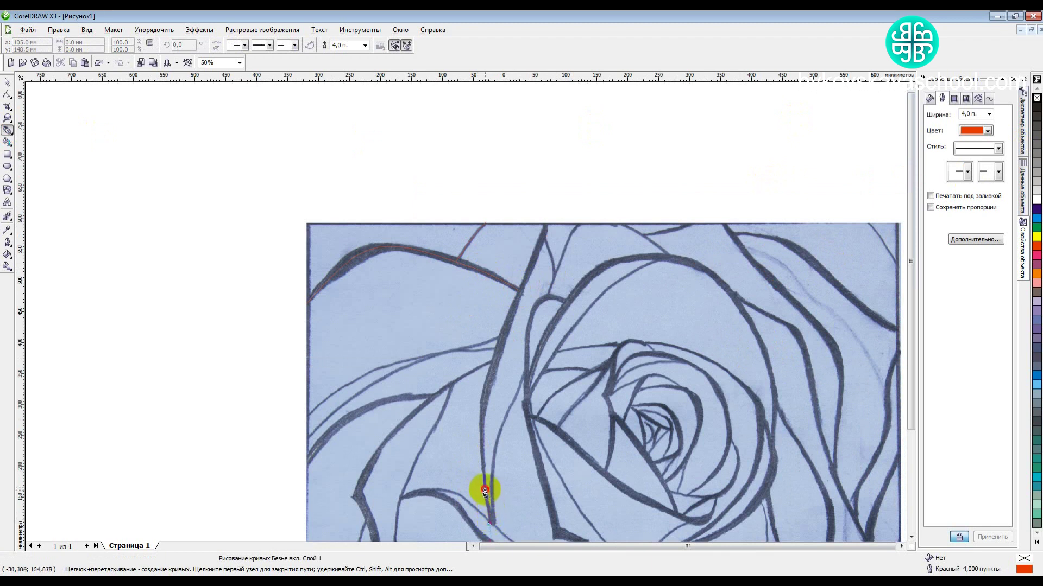
- Trace the left edge of the narrow upright petal, and move the short forked line's lower end node onto the arch below it
left_click_drag(483, 484, 477, 396)
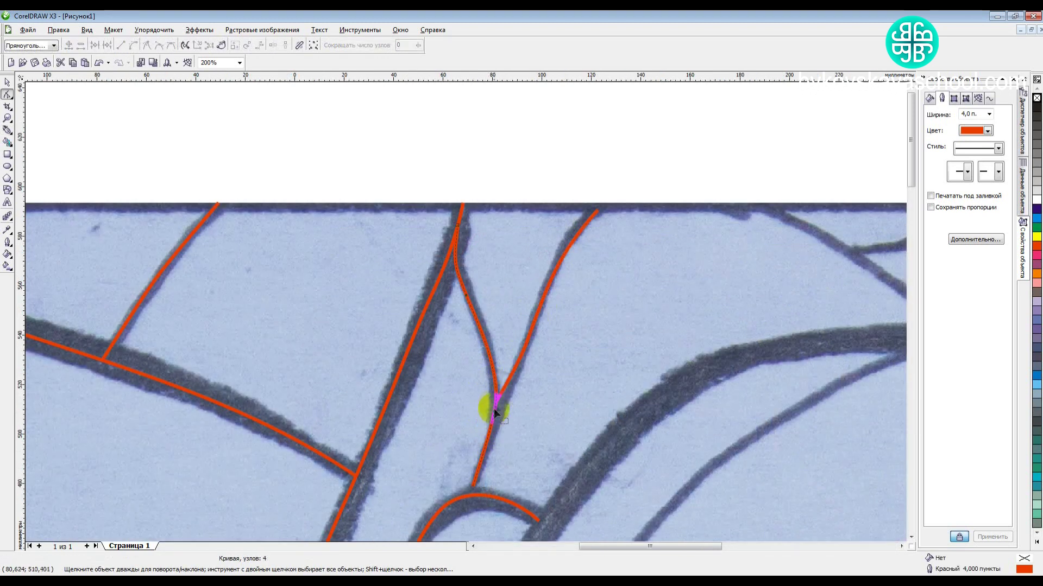
left_click(483, 464)
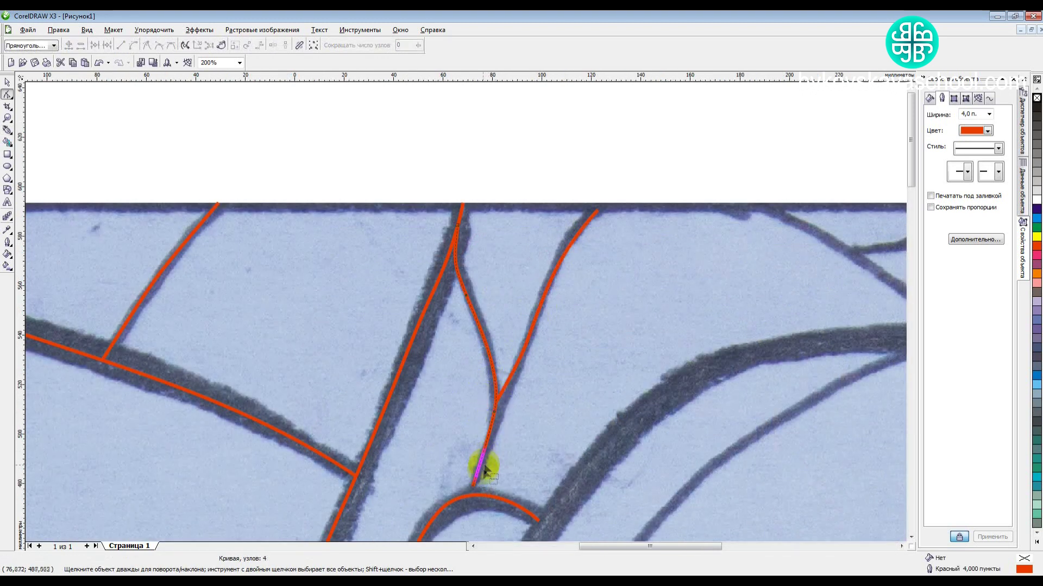
left_click(471, 492)
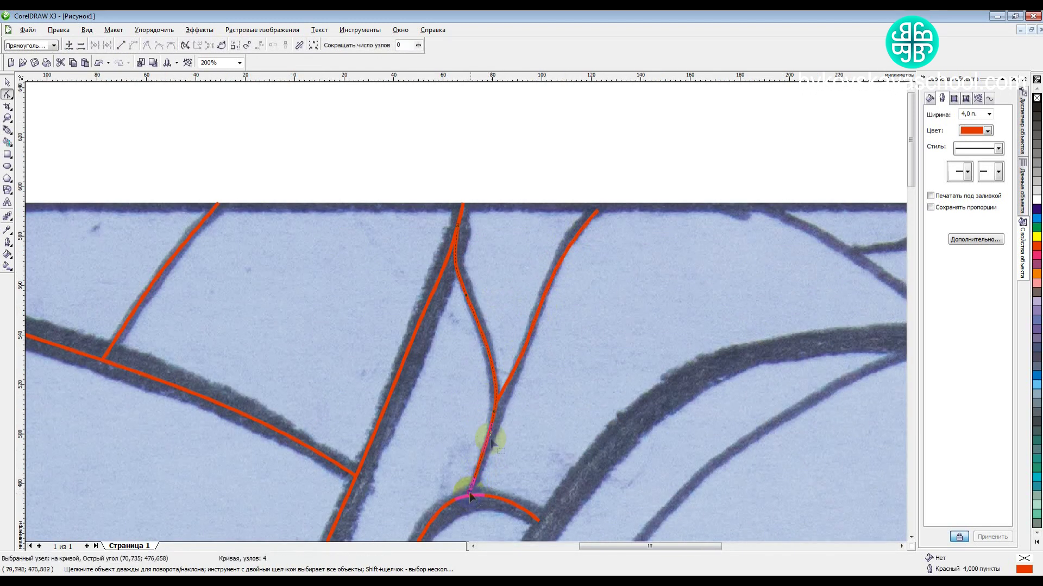
left_click(396, 383)
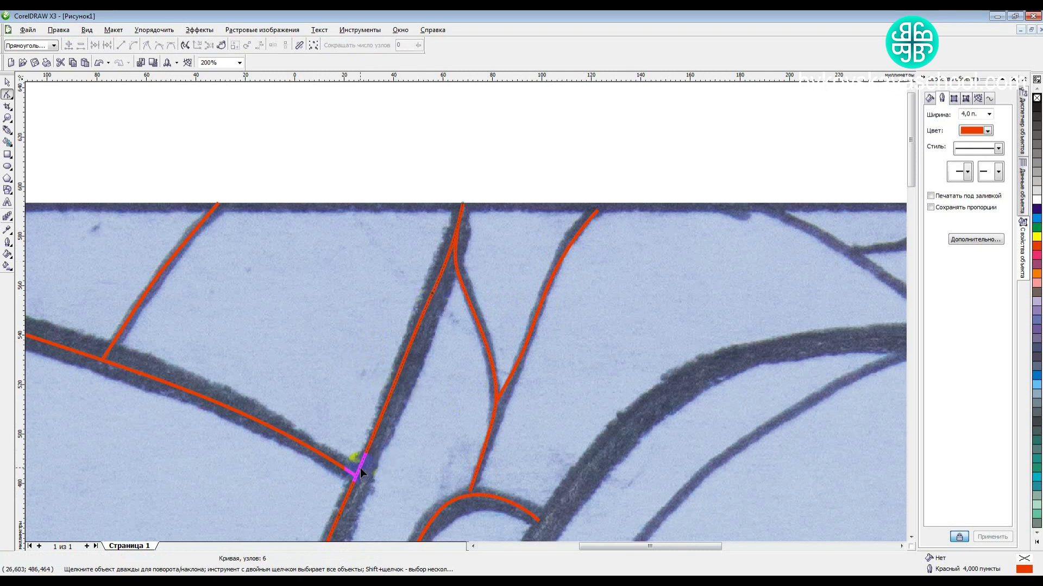
key("F3")
double_click(409, 458)
key("F3")
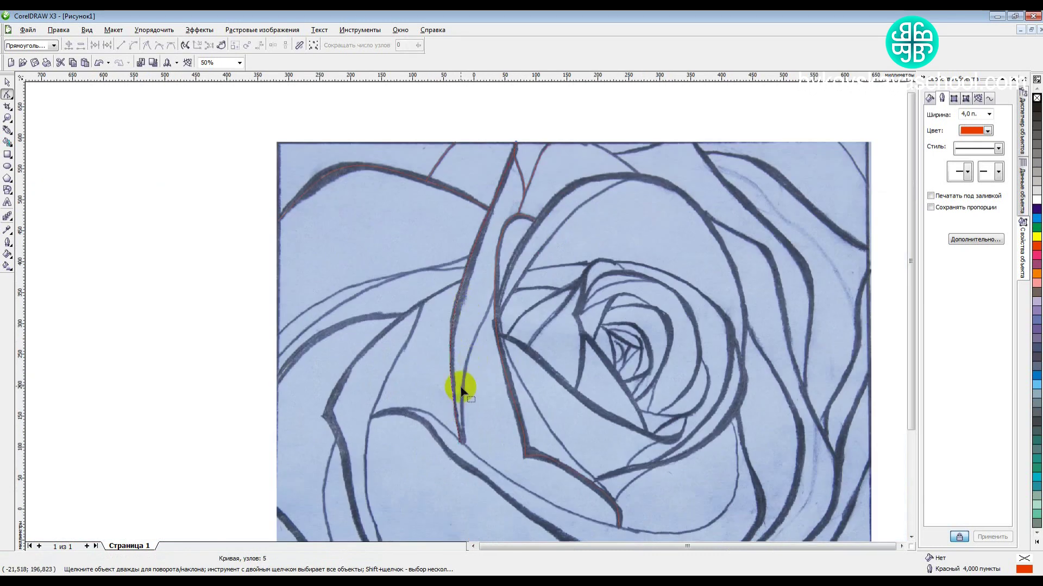
- Simplify the traced curves around the narrow upright petal, removing surplus nodes from the upper part of the thin branching line
scroll(461, 389, "up", 1)
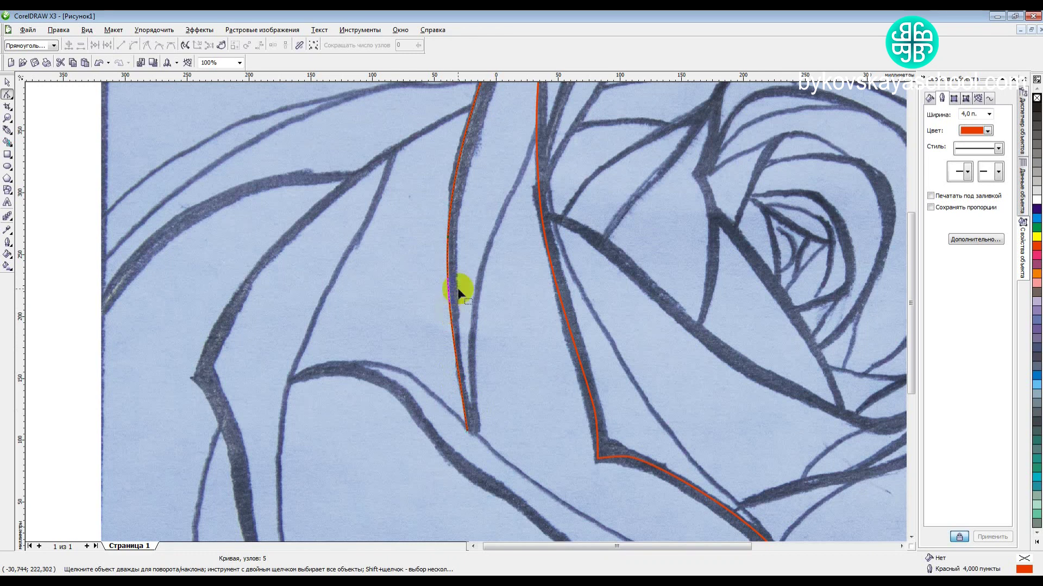
double_click(448, 240)
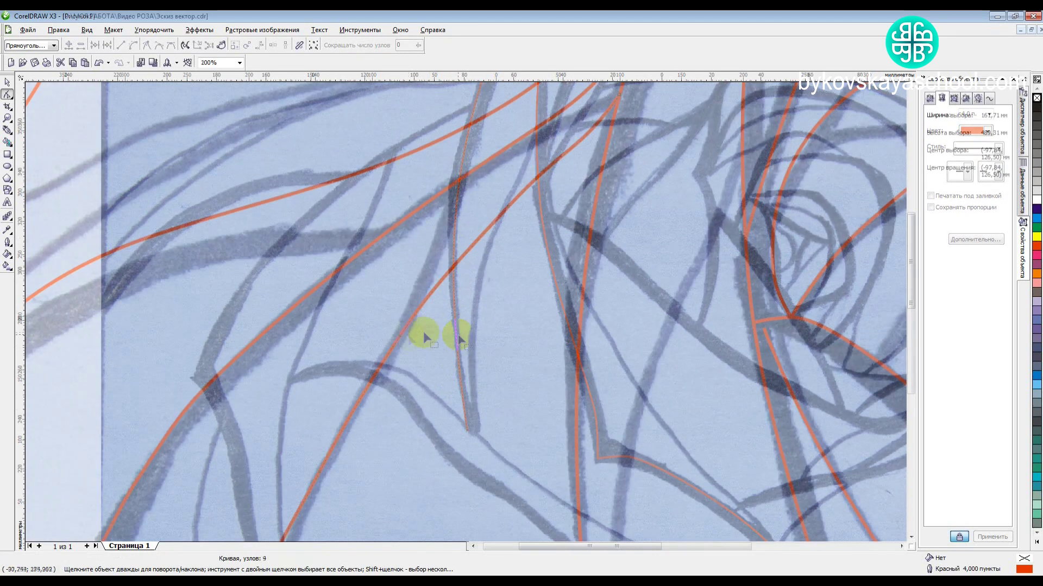
double_click(400, 337)
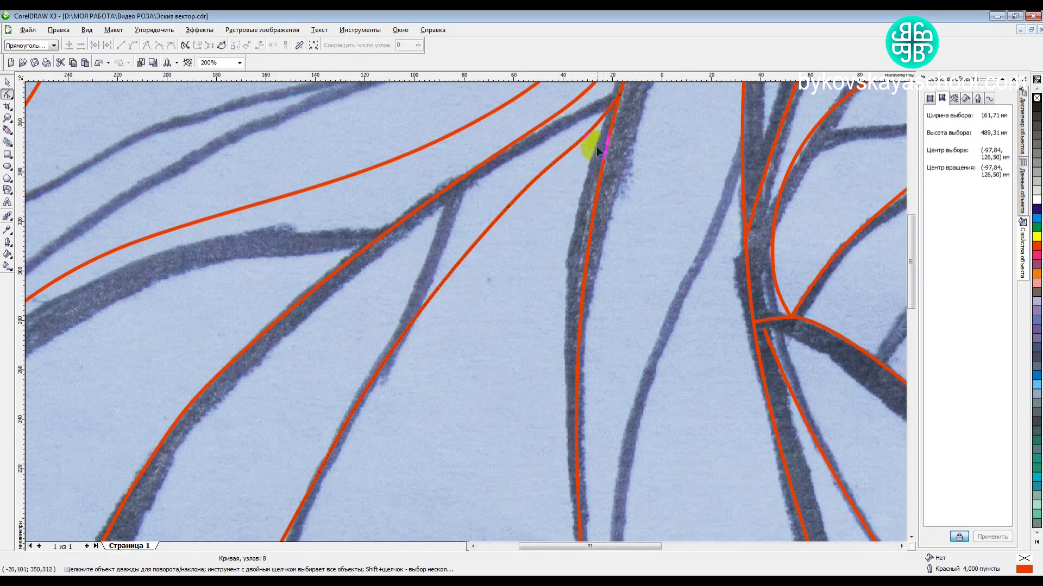
double_click(509, 209)
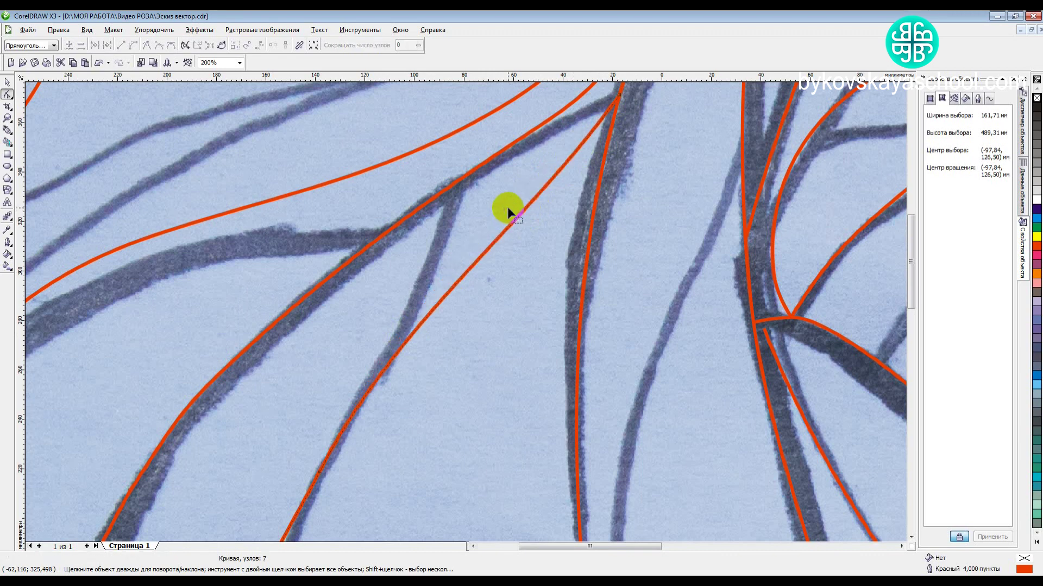
- Move the thin branching curve's upper end node up along the thick petal edge and delete a surplus node lower on the curve
left_click_drag(914, 239, 913, 215)
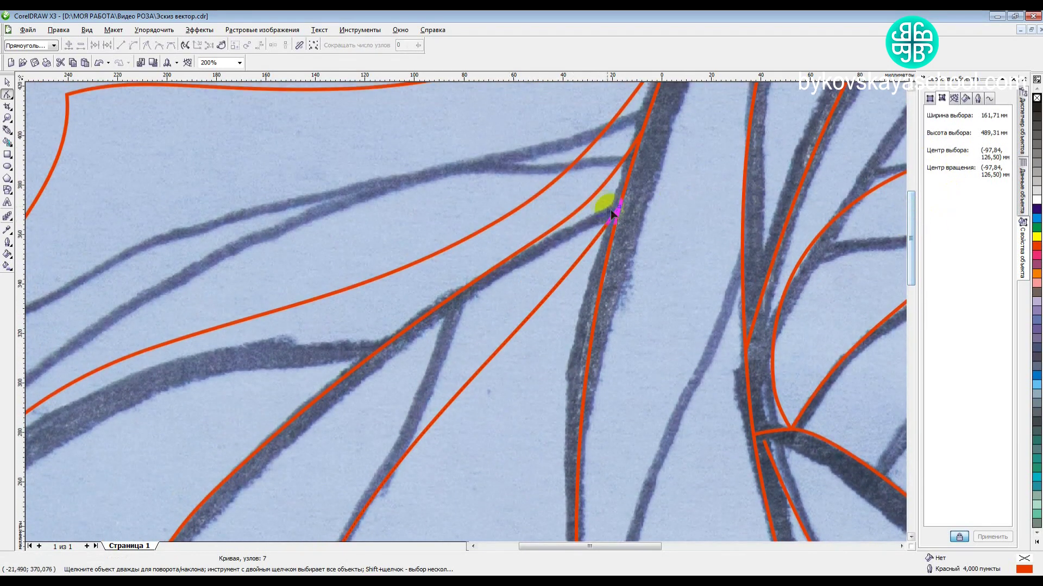
mouse_move(618, 213)
left_mouse_down()
mouse_move(621, 187)
mouse_move(622, 195)
left_mouse_up()
scroll(465, 307, "down", 2)
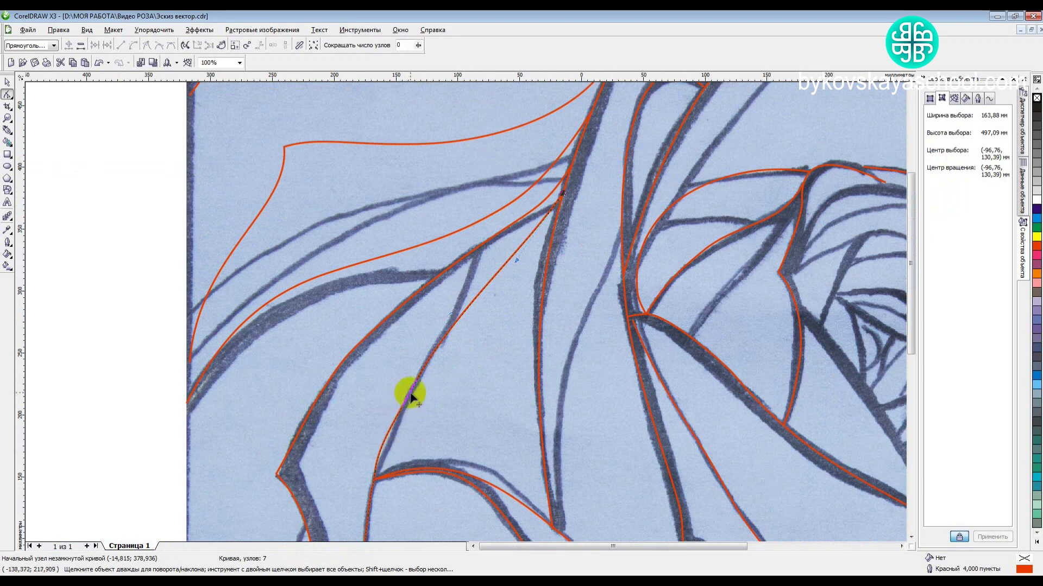
key("Delete")
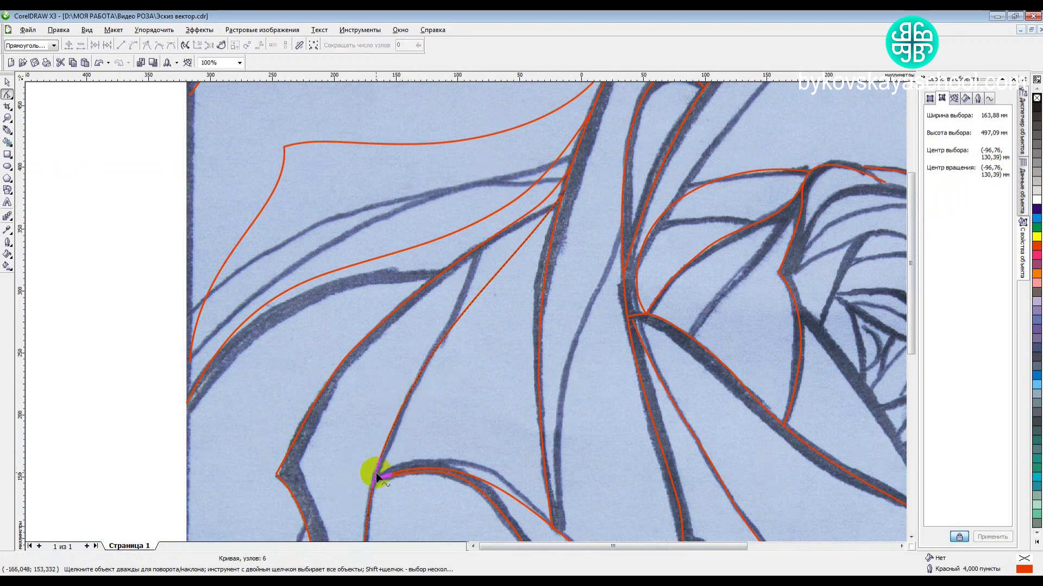
- Adjust the lower part of the same curve so it follows the thin sketch line below the arch's left corner
left_click_drag(911, 263, 899, 348)
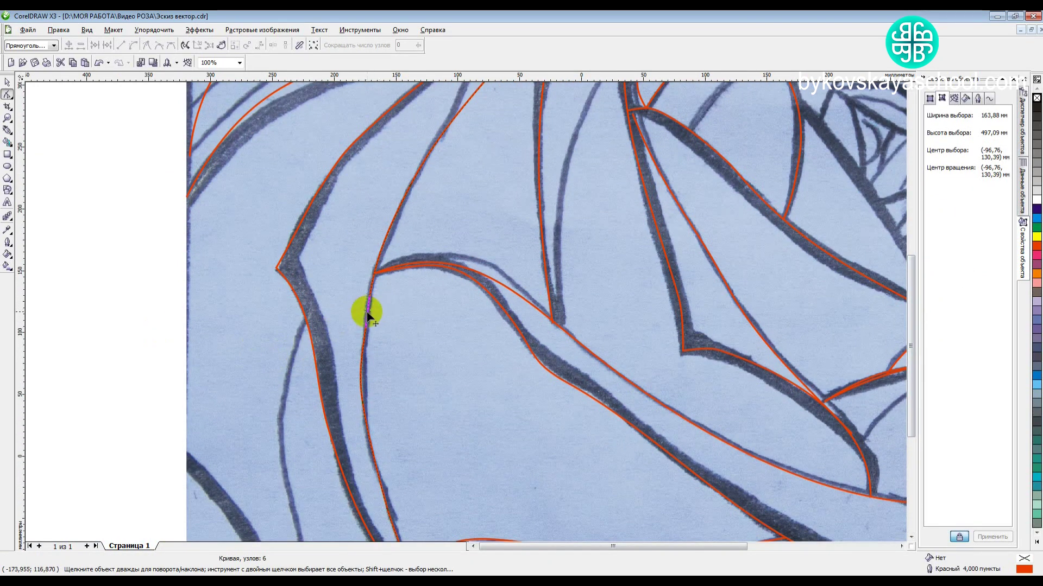
double_click(363, 403)
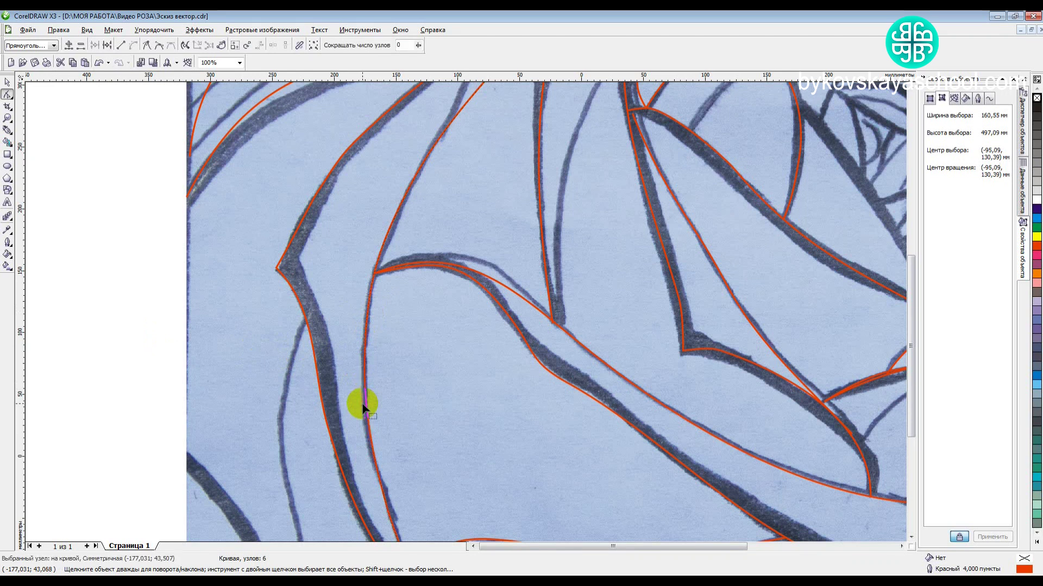
scroll(465, 311, "down", 1)
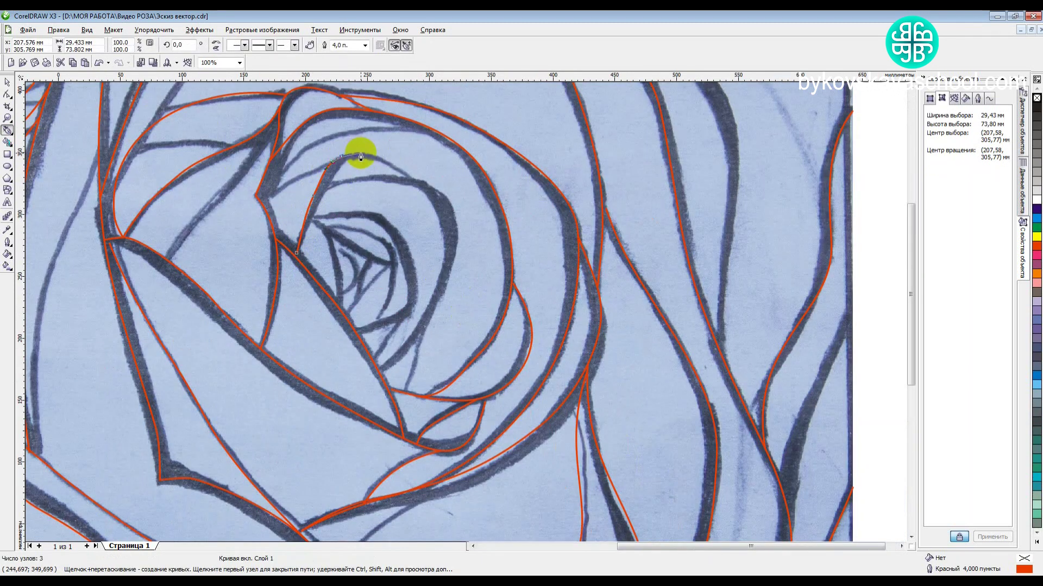
- Trace the arched inner petals around the bud's centre with Bézier curves, ending the innermost one at the long diagonal petal edge
left_click_drag(360, 157, 402, 177)
left_click(409, 180)
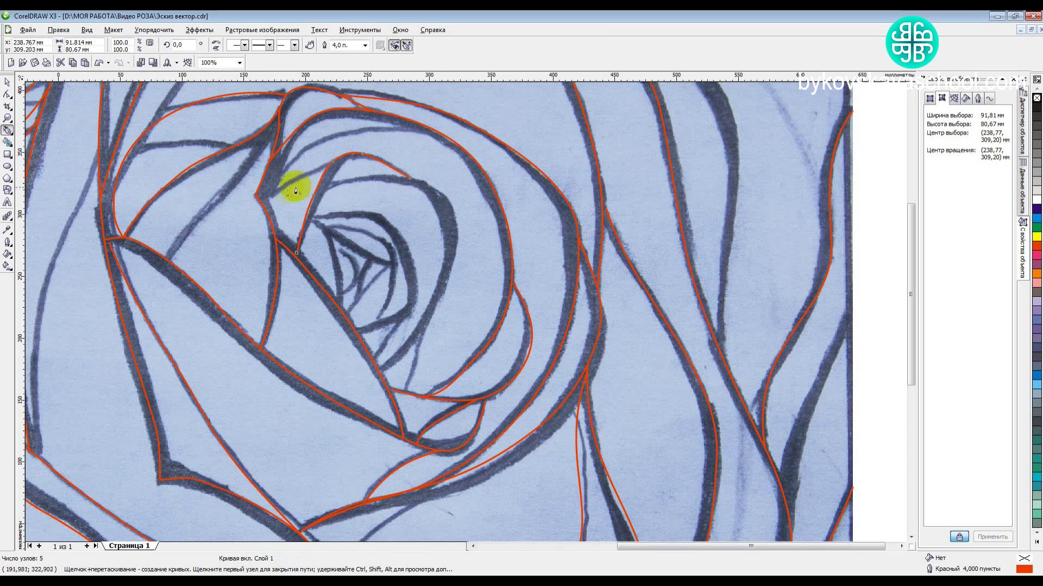
left_click(269, 204)
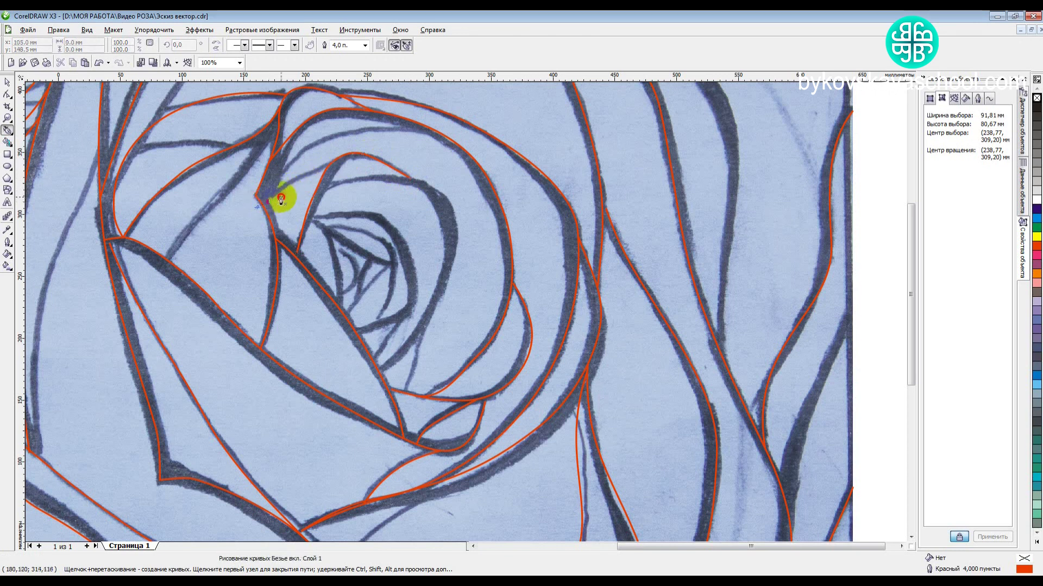
left_click_drag(289, 192, 328, 168)
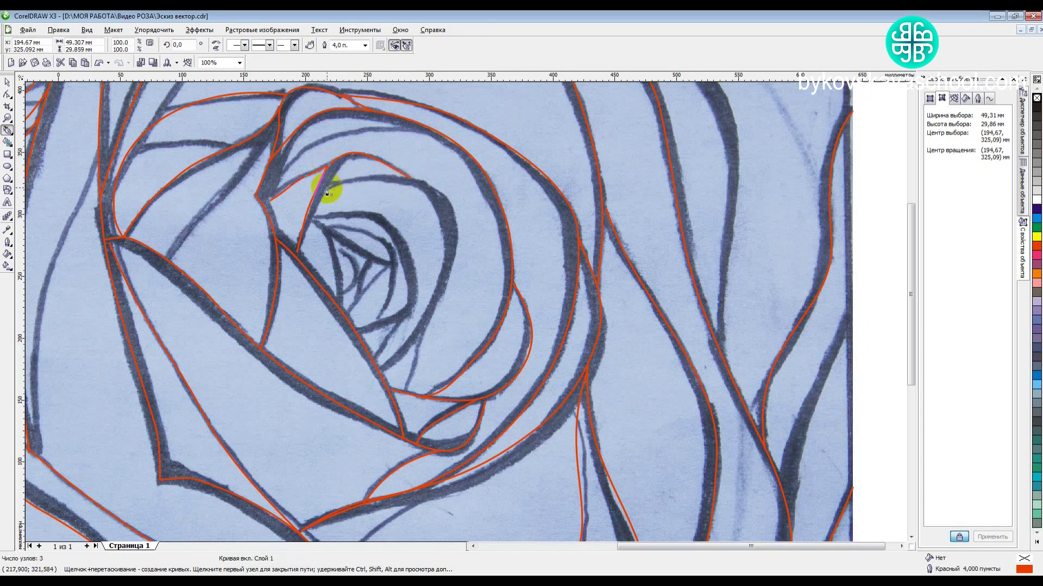
key("Escape")
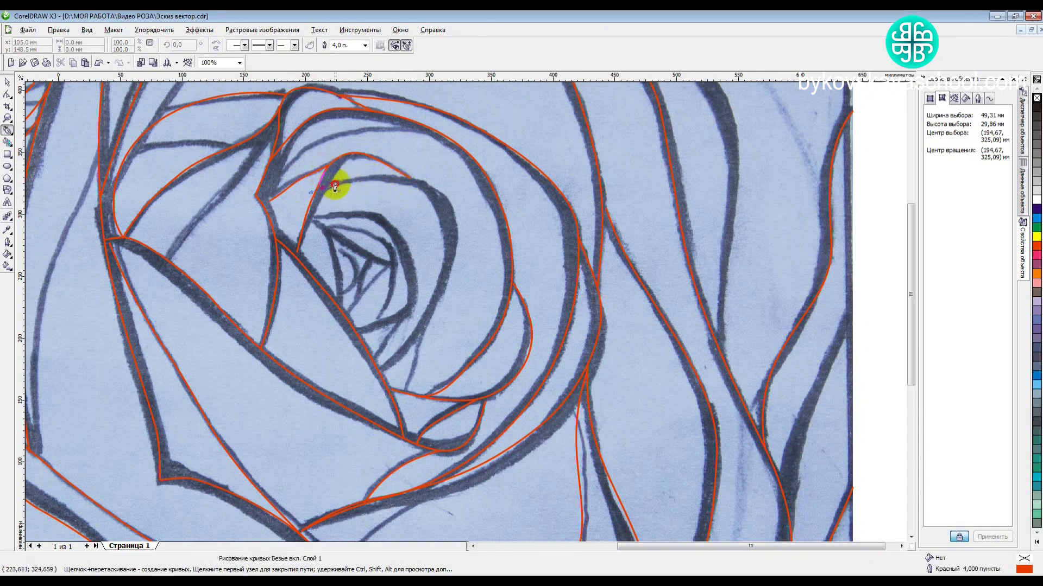
left_click_drag(361, 174, 441, 196)
left_click_drag(449, 205, 373, 367)
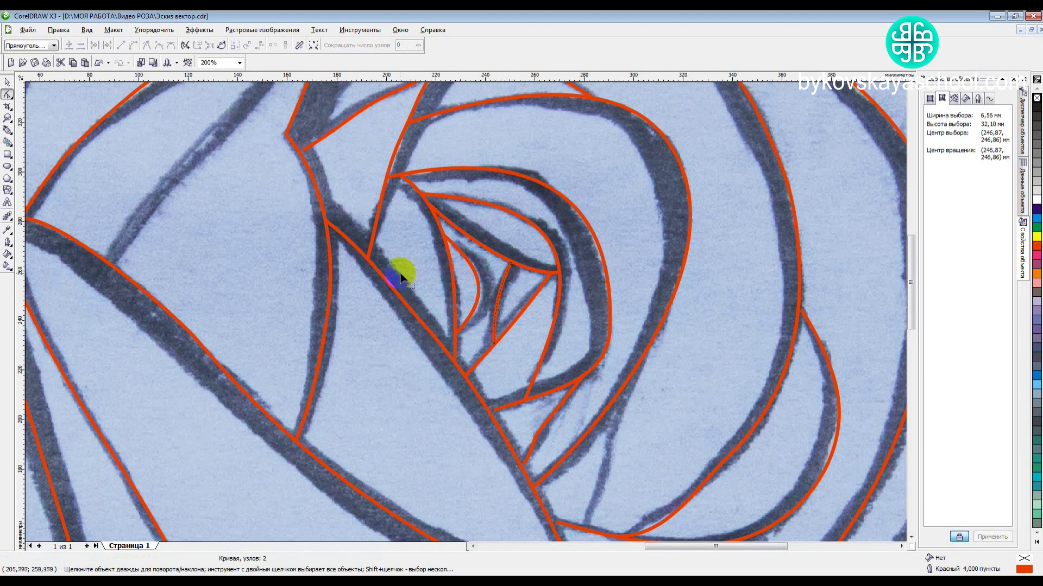
- Draw a rectangle of about 962 by 815 mm around the whole sketch image as a frame
scroll(466, 312, "down", 5)
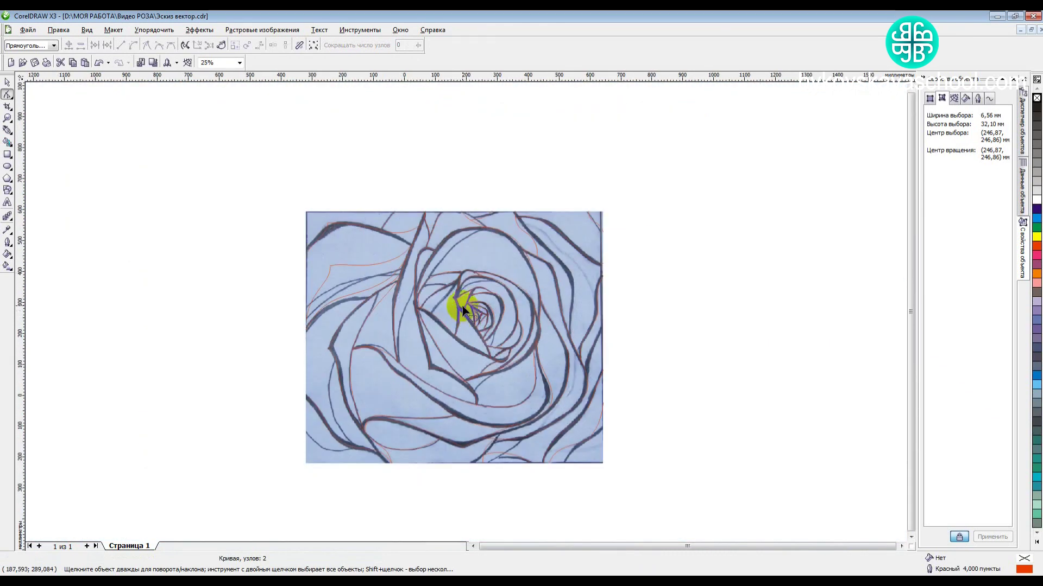
left_click(8, 82)
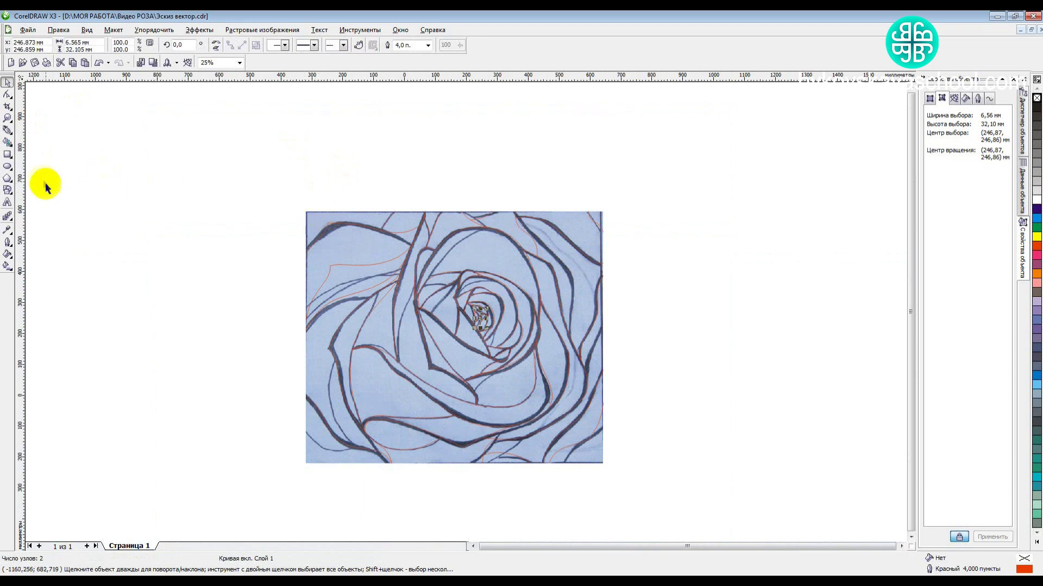
left_click(9, 155)
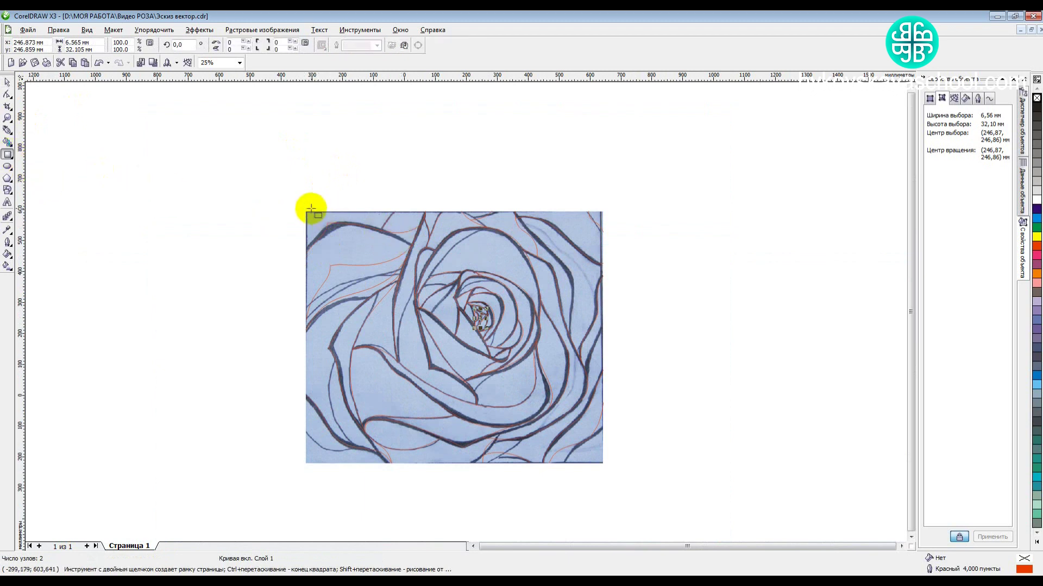
left_click_drag(304, 212, 602, 463)
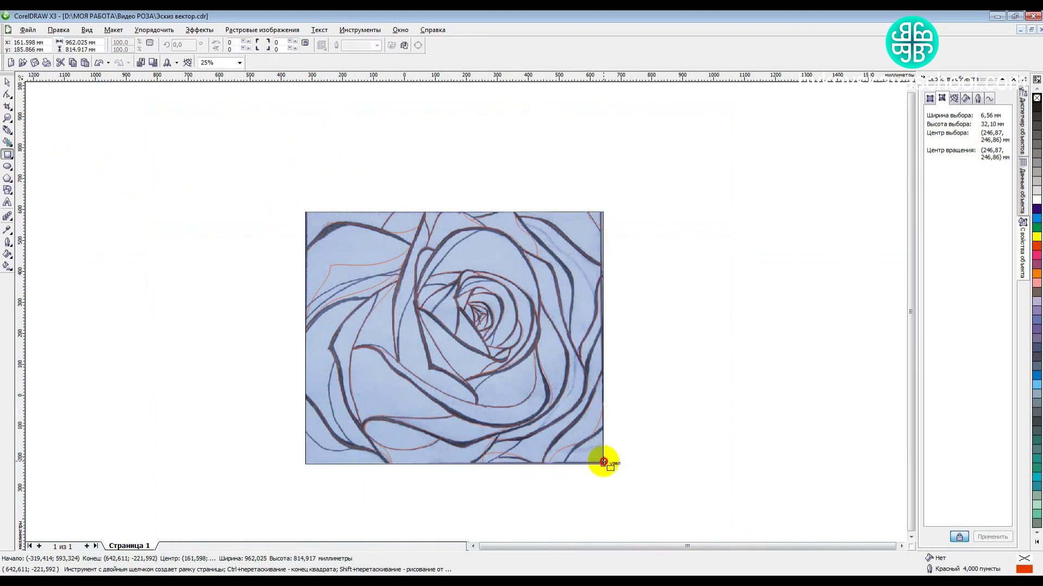
left_click_drag(600, 462, 601, 463)
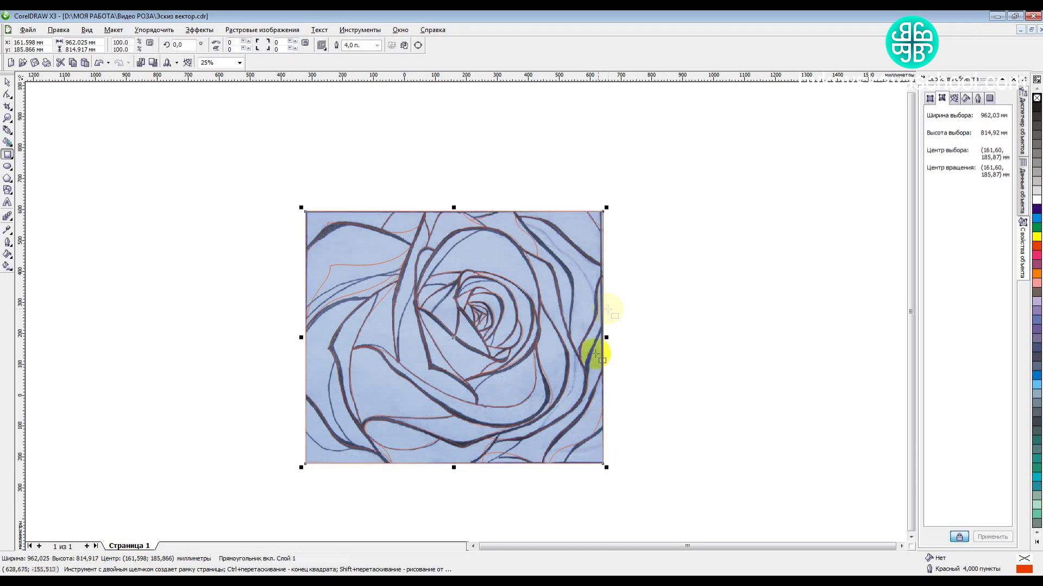
- Move the sketch image about 1030 mm to the right, shifting the frame rectangle aside and back around the traced curves
left_click(8, 83)
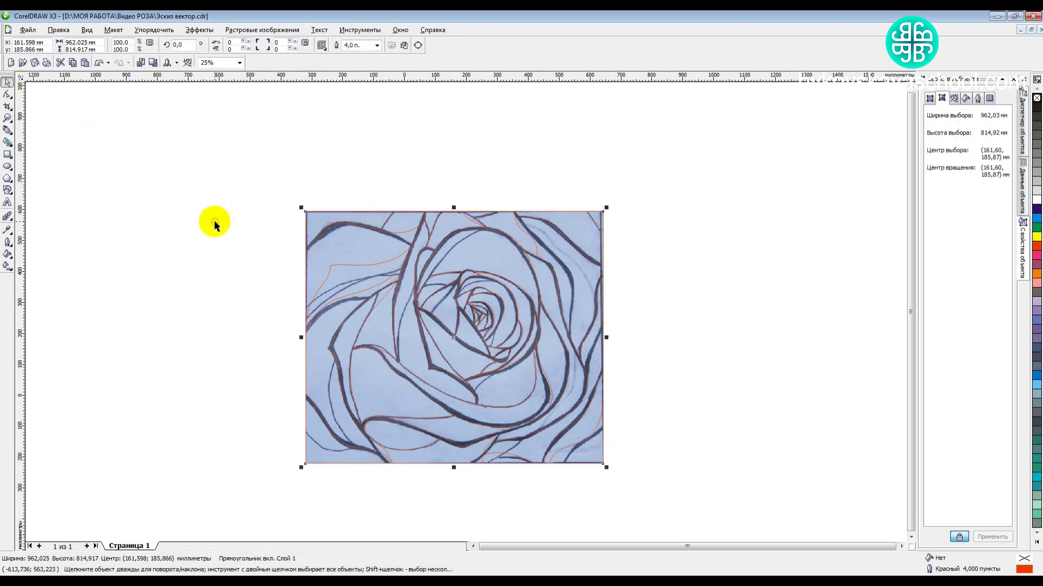
left_click_drag(350, 240, 303, 266)
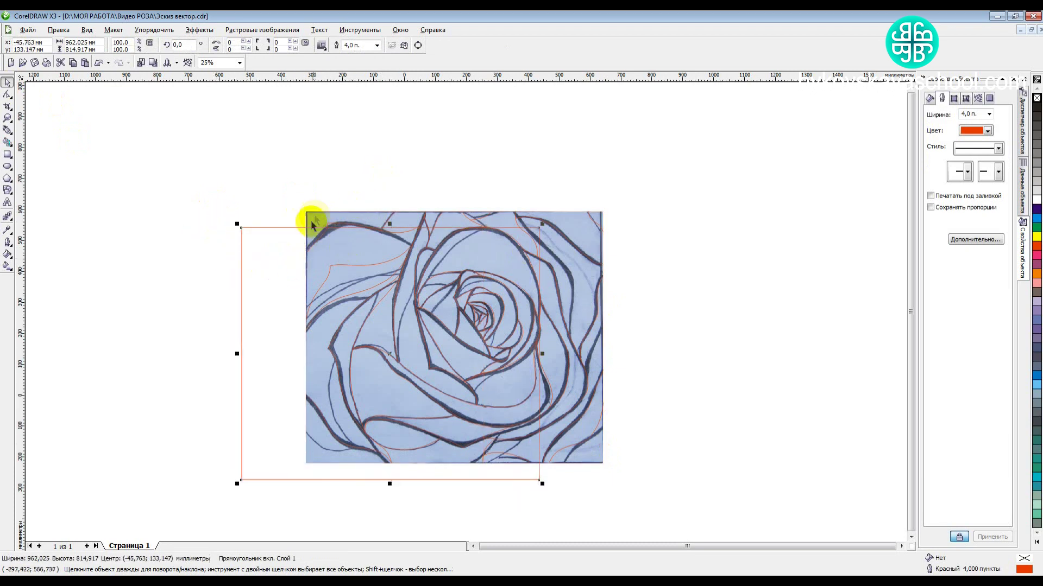
left_click(315, 216)
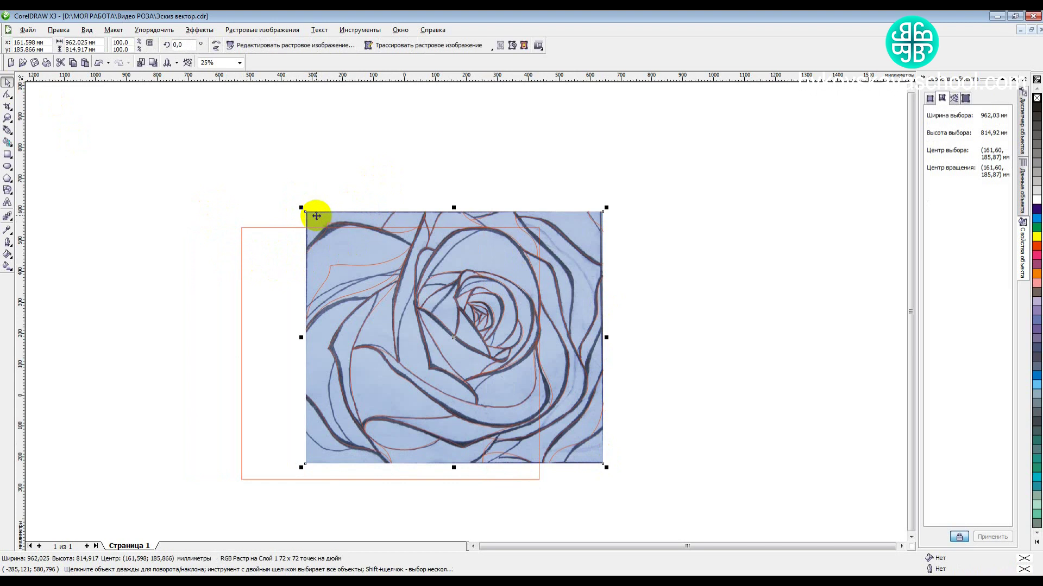
left_click_drag(316, 216, 634, 221)
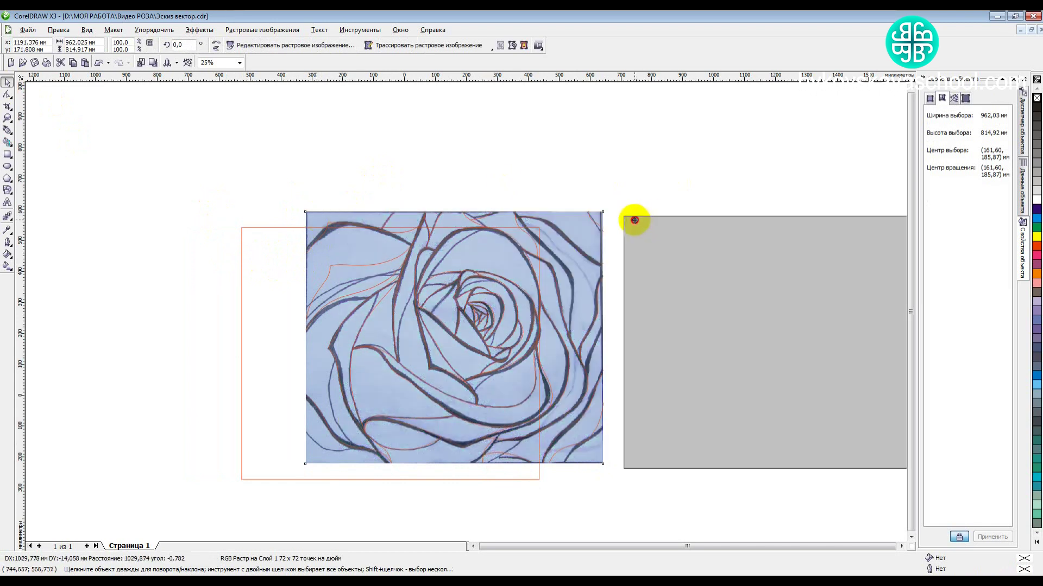
left_click_drag(273, 255, 337, 230)
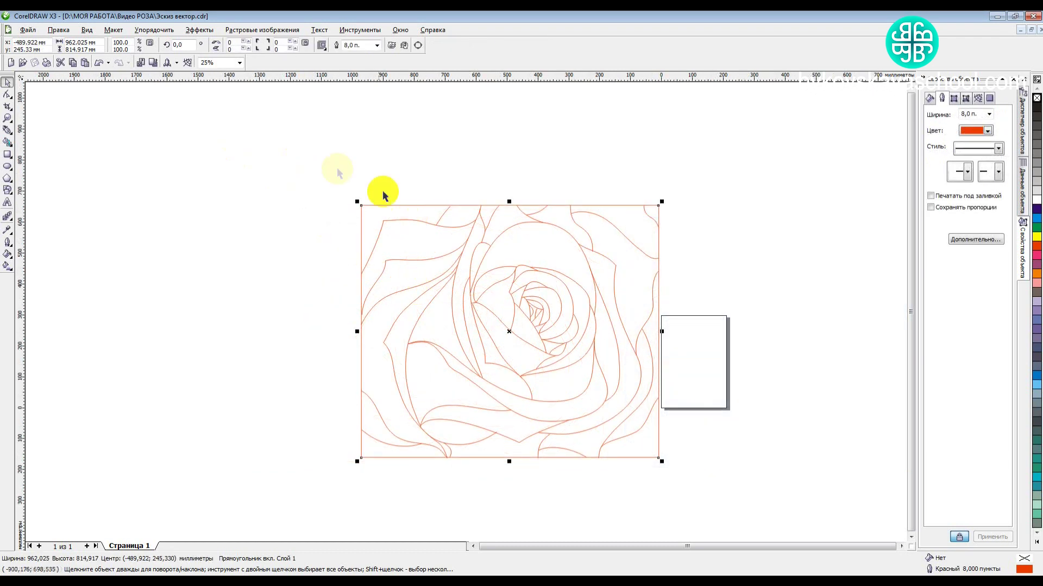
- Select all the traced curves together with the frame rectangle and group them
mouse_move(291, 154)
left_mouse_down()
mouse_move(320, 421)
mouse_move(580, 498)
mouse_move(734, 507)
left_mouse_up()
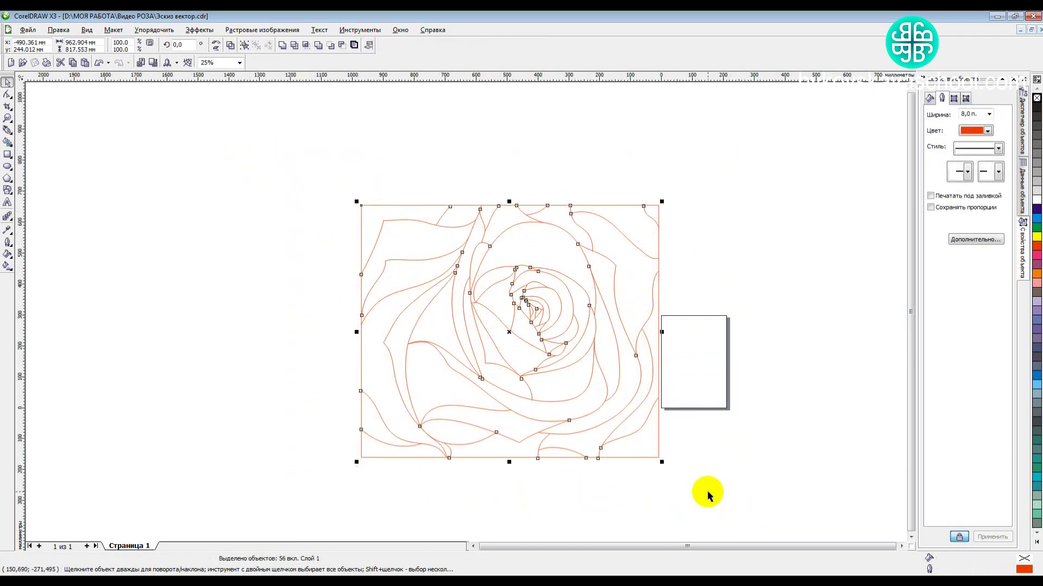
right_click(463, 315)
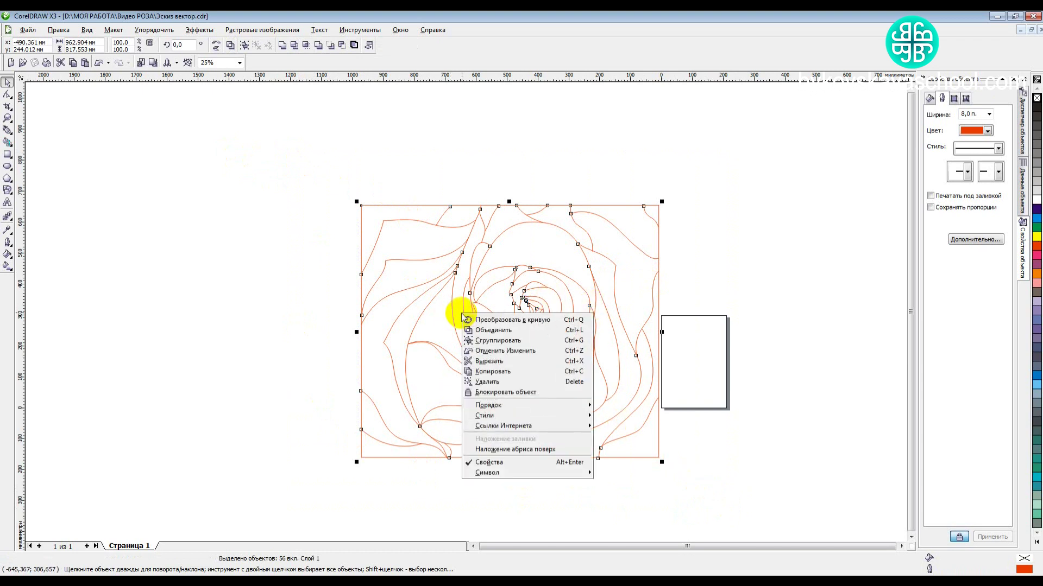
left_click(468, 341)
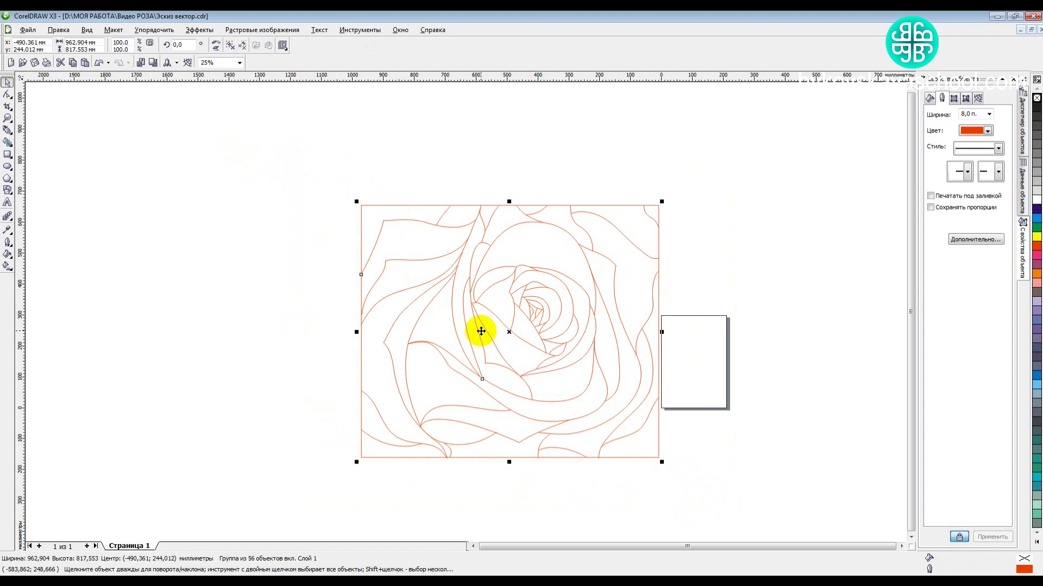
- Try to set the group's width to 1750 mm without keeping its proportions, and undo the resize
left_click(84, 42)
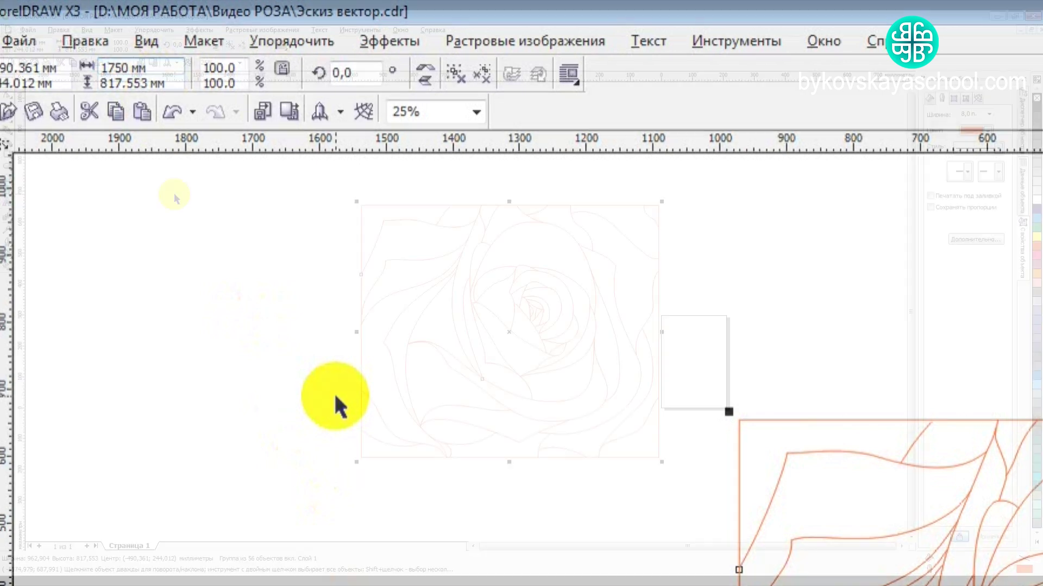
key("Return")
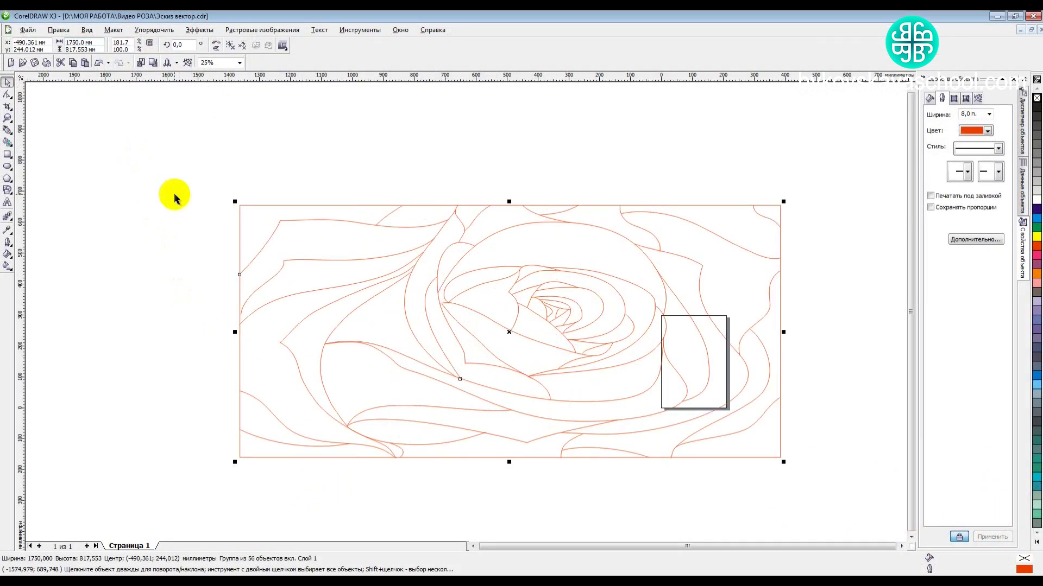
left_click(97, 62)
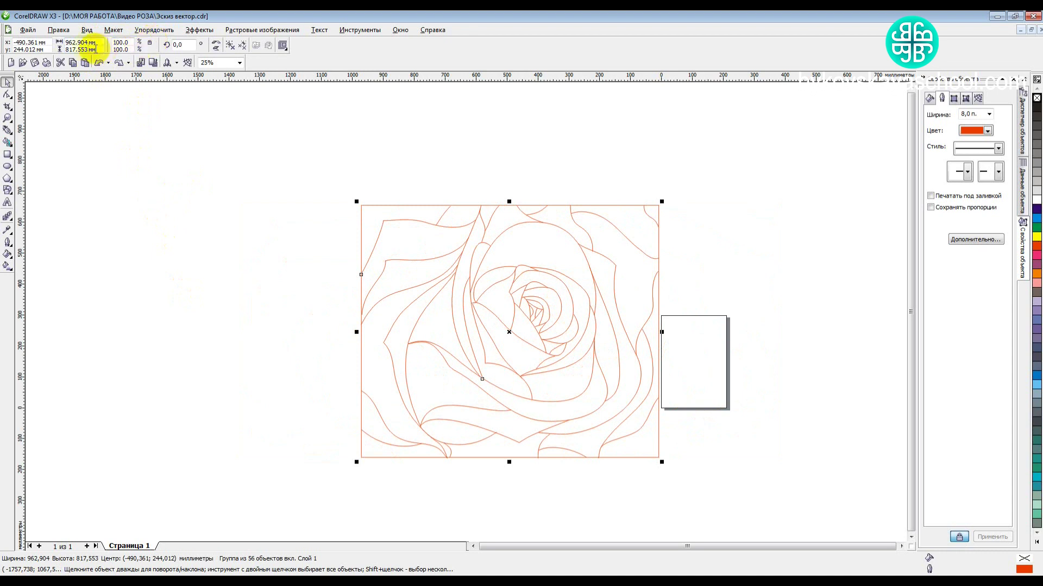
- Scale the grouped rose drawing proportionally to a width of 1750 mm and deselect it
left_click_drag(90, 42, 64, 42)
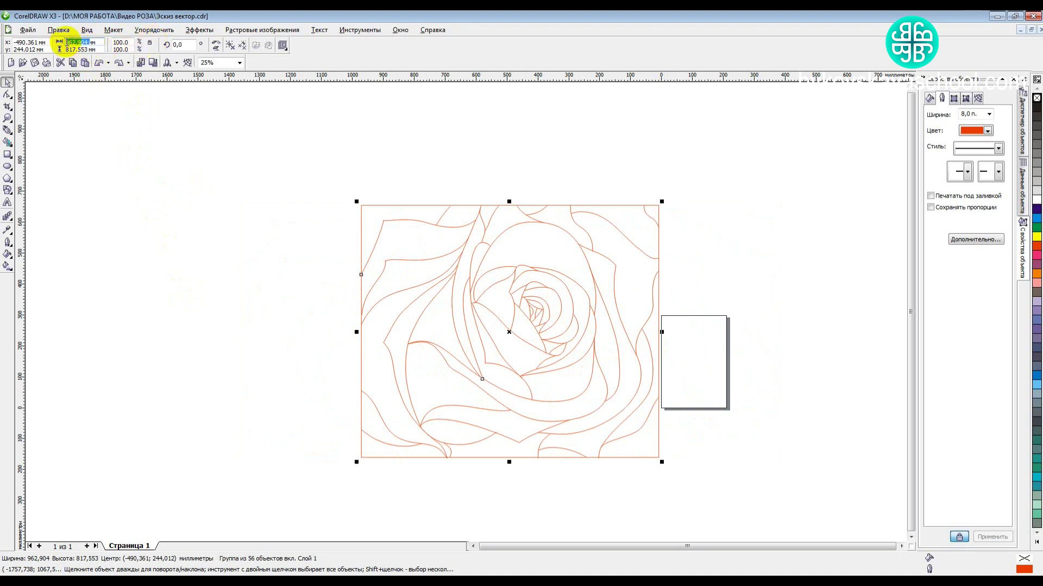
type("1750")
key("Return")
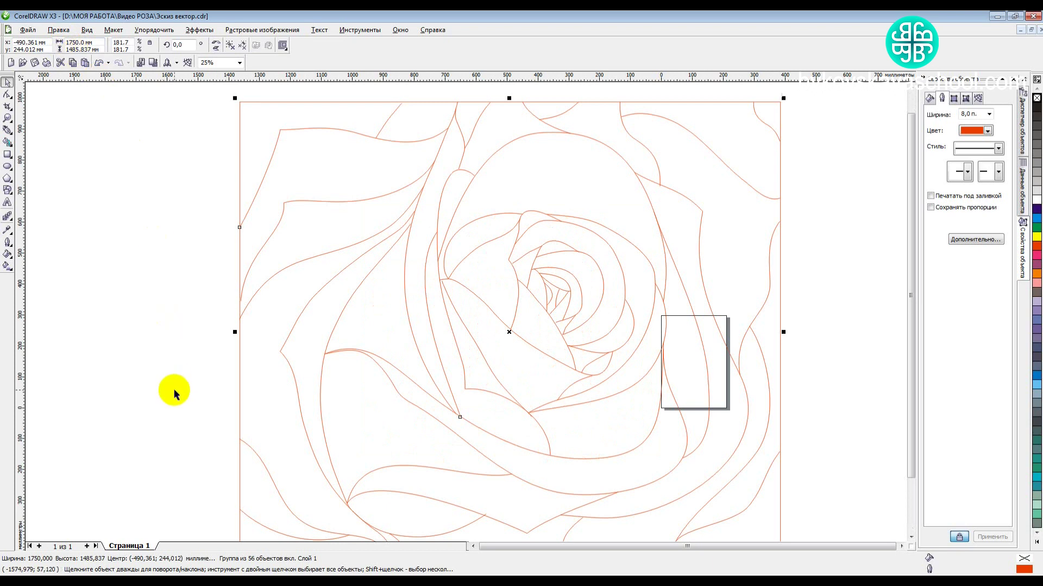
left_click(839, 284)
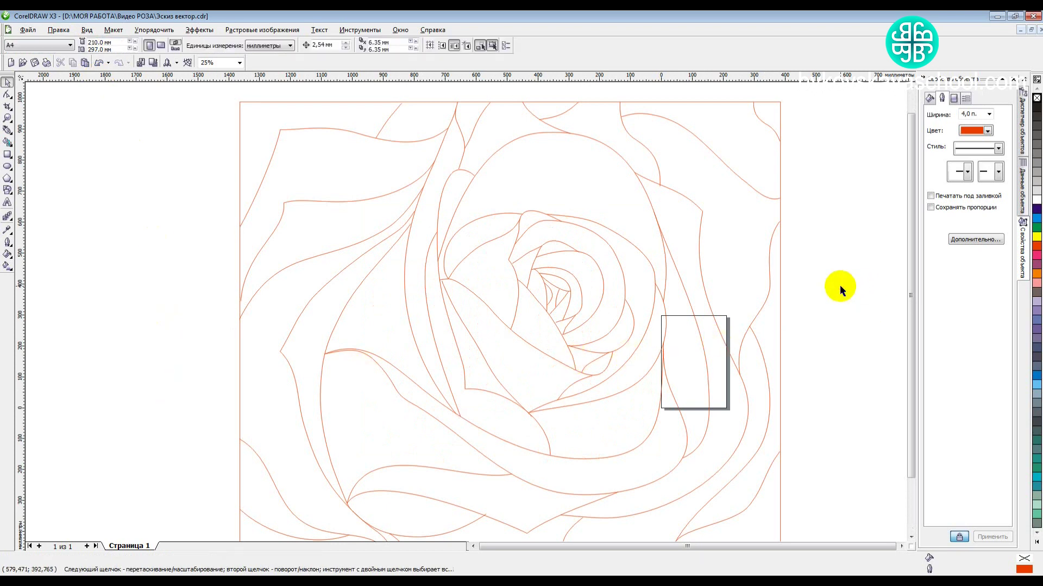
scroll(465, 311, "down", 1)
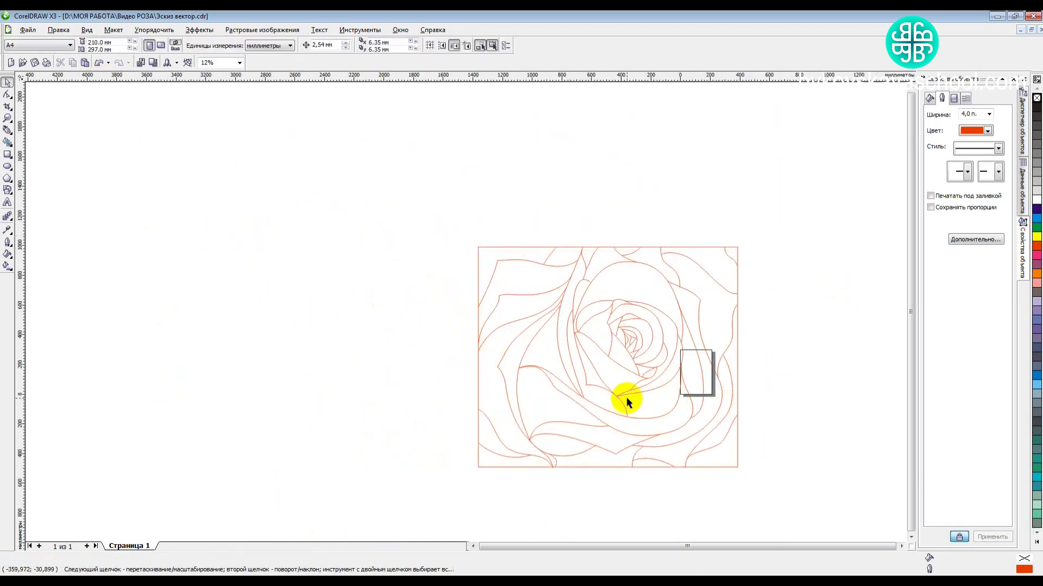
- Move the grouped rose drawing about 1378 mm right and 699 mm down, bringing its upper-left corner to the page's upper-left corner
scroll(465, 311, "up", 1)
scroll(452, 281, "down", 1)
key("F9")
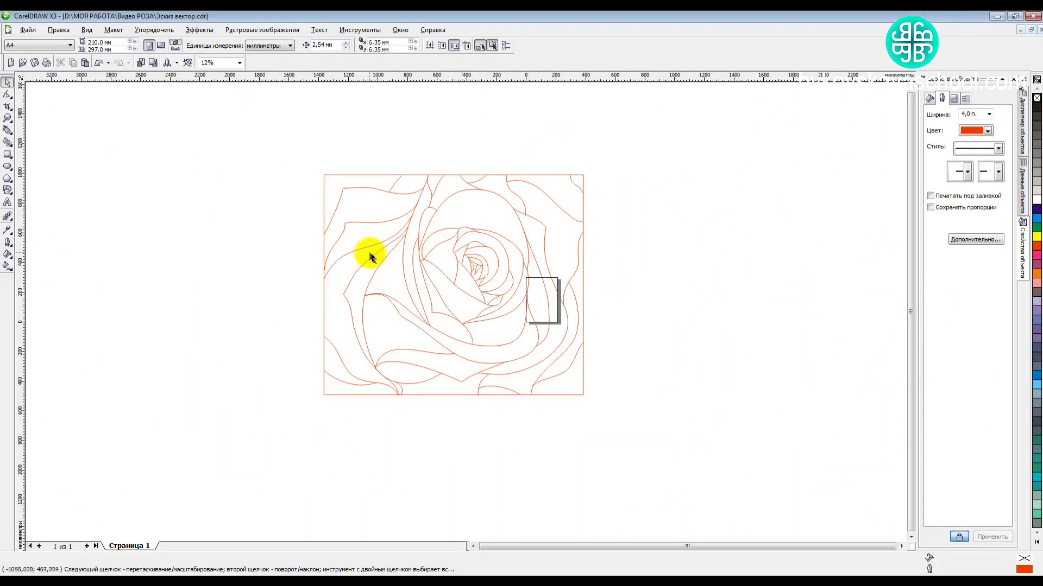
left_click(381, 260)
left_click_drag(371, 253, 577, 358)
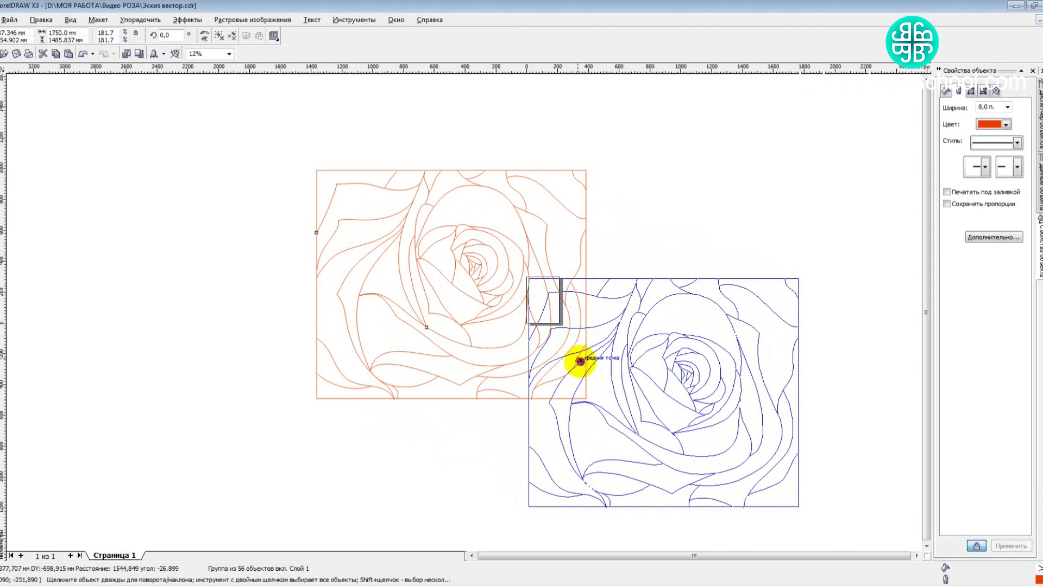
left_click_drag(580, 361, 575, 358)
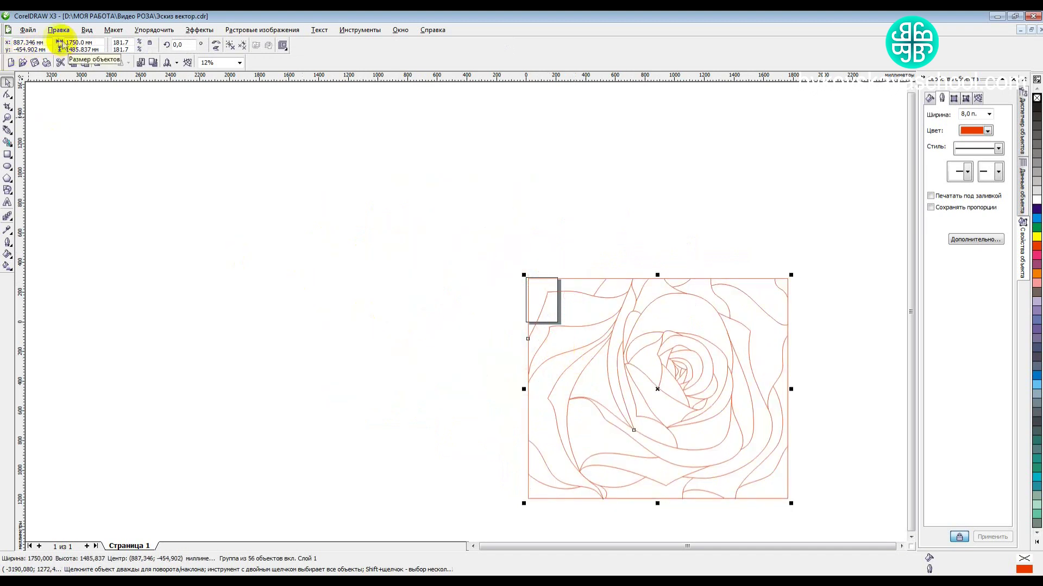
- Open the print preview of the current document for the hp LaserJet 1300 PCL 5 printer
left_click(27, 30)
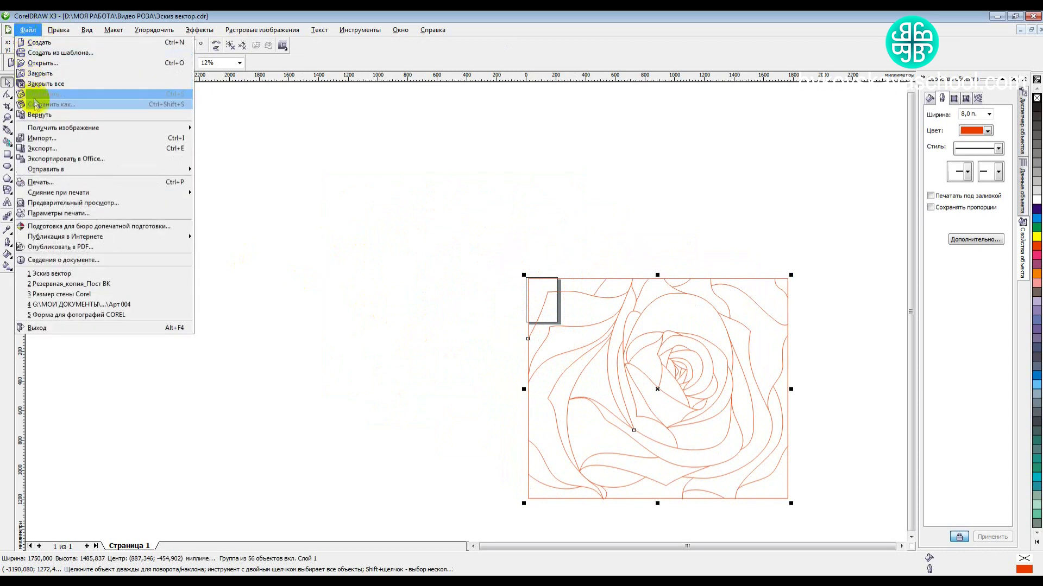
left_click(52, 182)
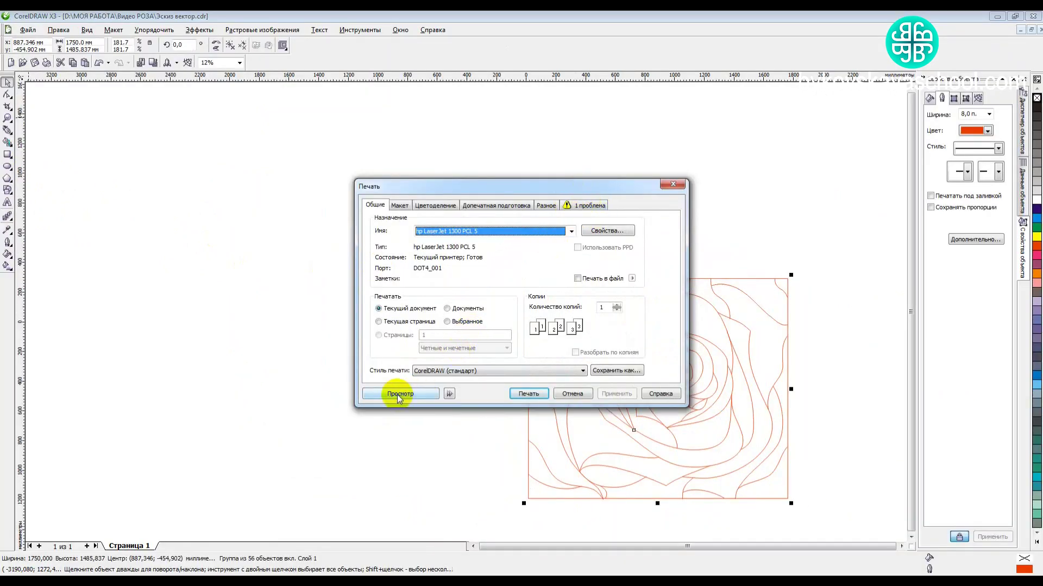
left_click(398, 395)
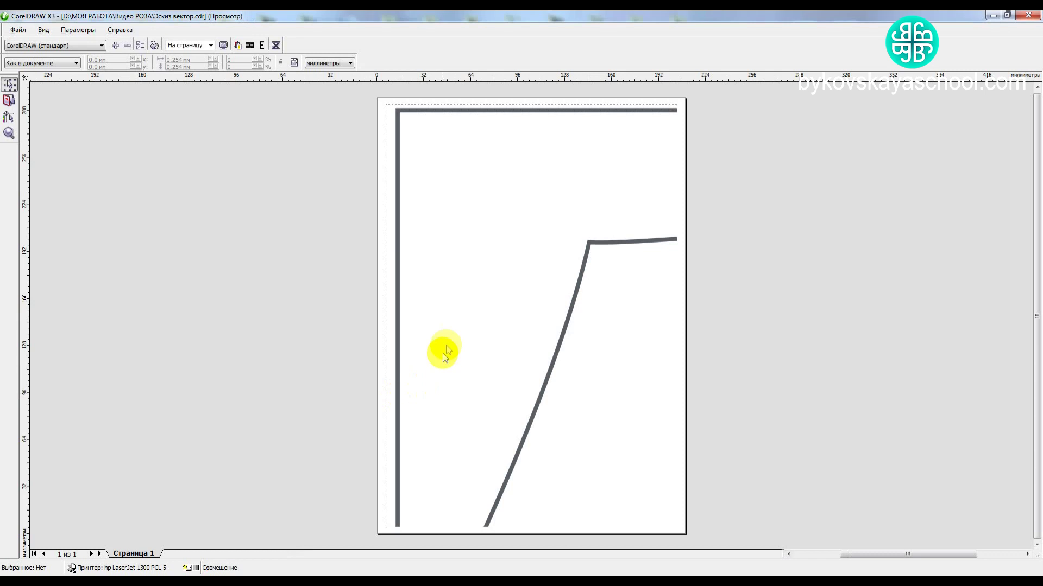
- Shift the drawing to the upper-left corner of the printable area and tile it across multiple sheets
left_click(469, 281)
left_click_drag(468, 281, 471, 281)
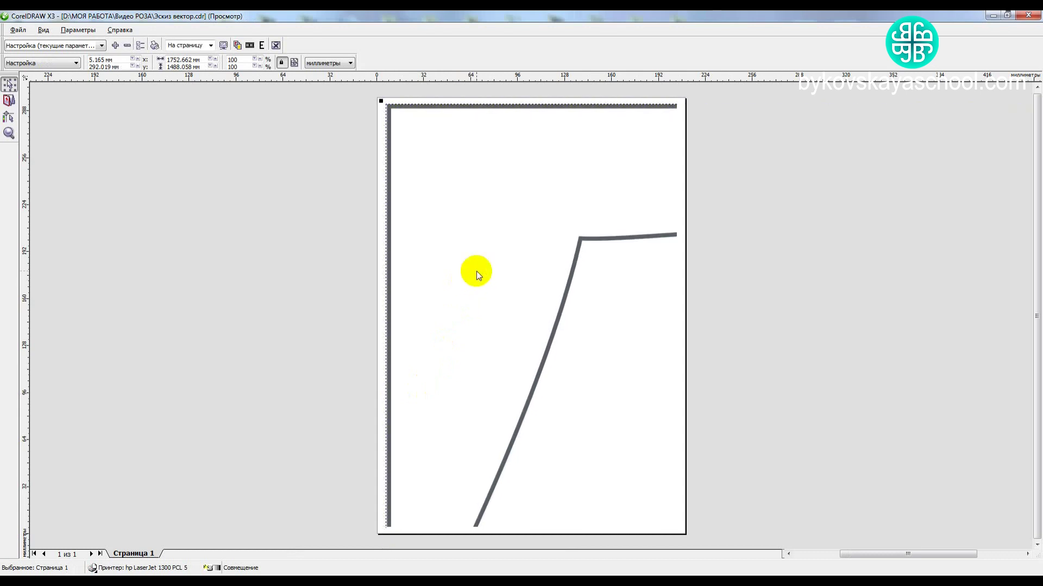
left_click(294, 62)
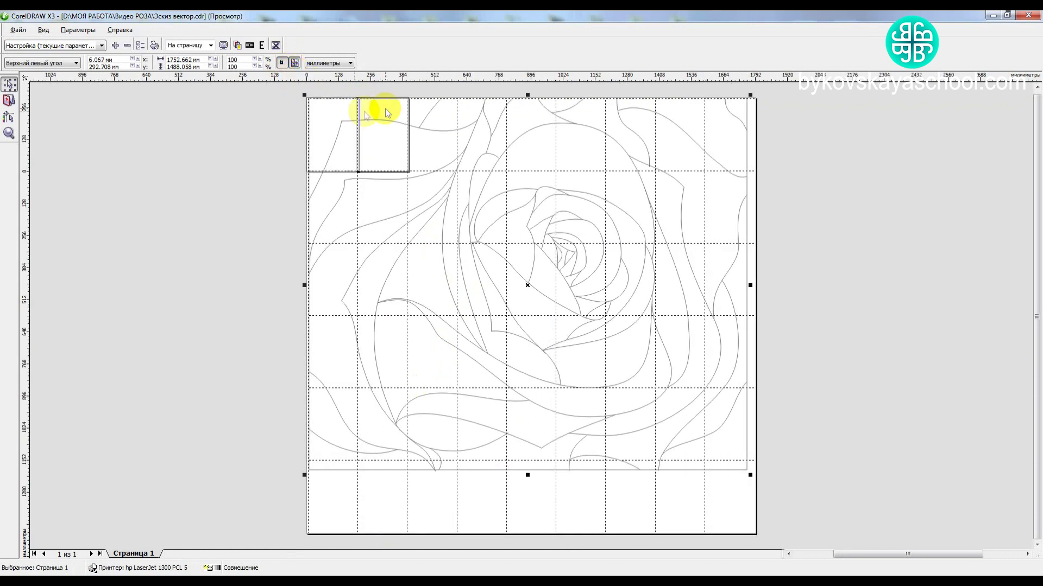